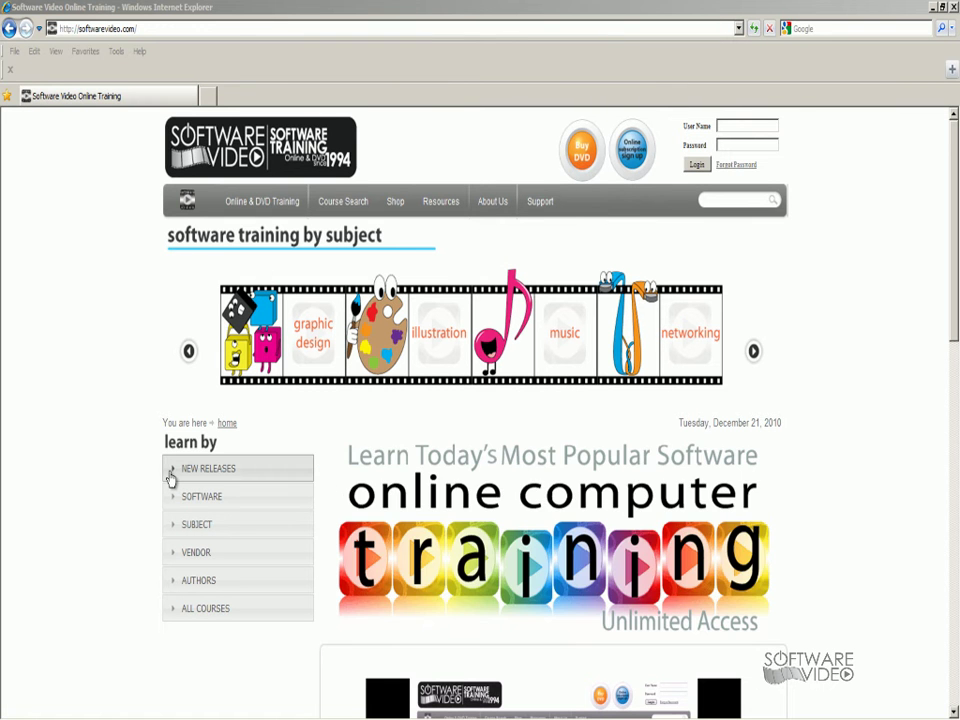
Look through the New Releases, Software, Subject and Vendor course categories on the training site's home page.
click(170, 470)
click(170, 470)
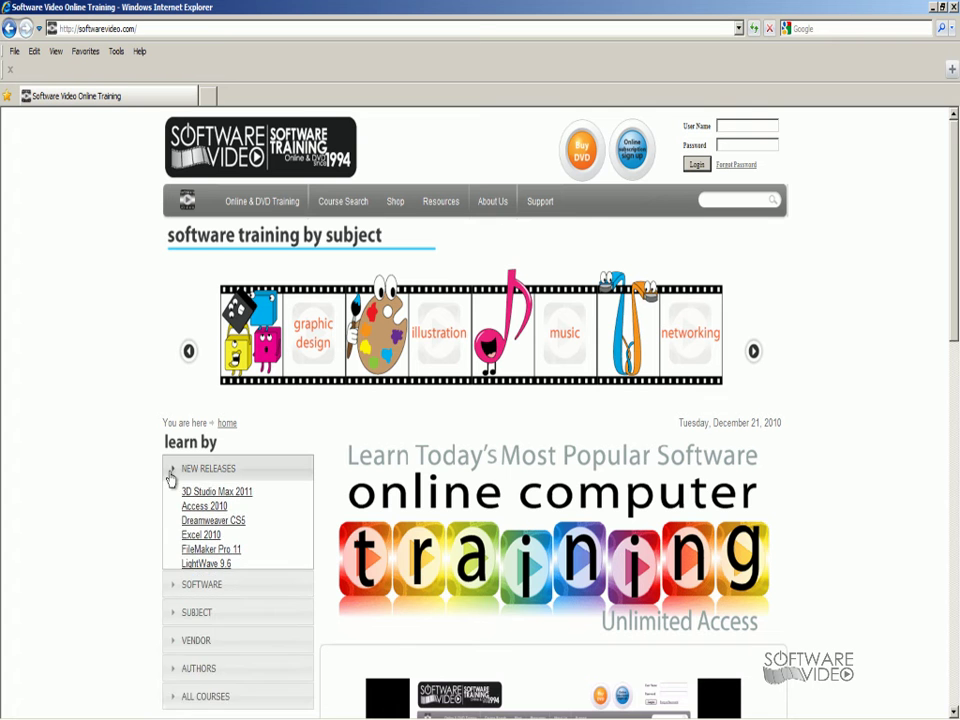
click(173, 500)
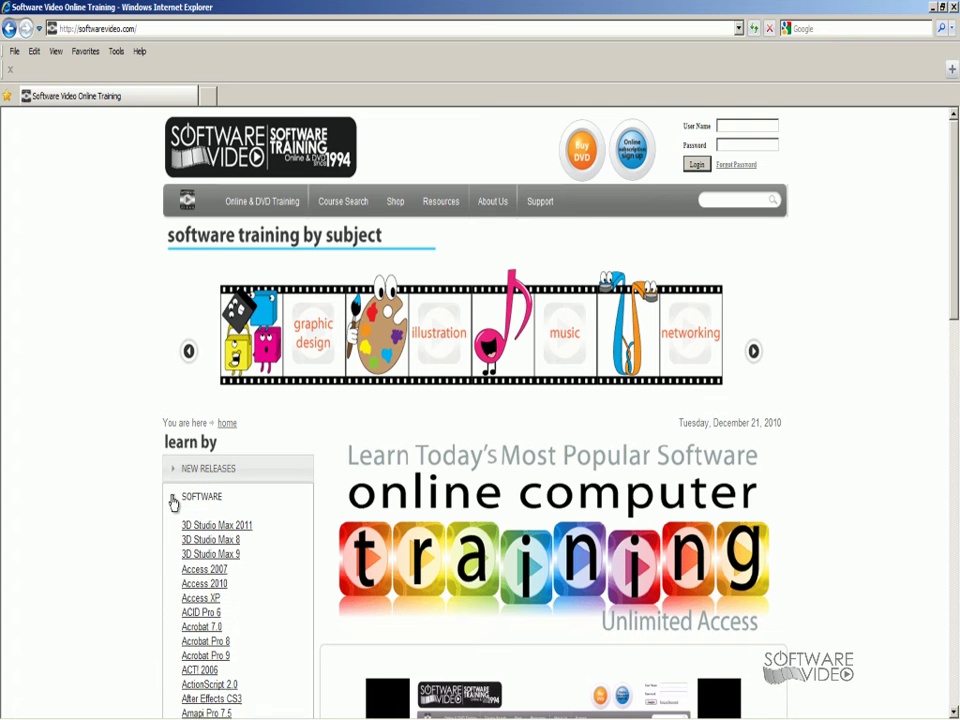
click(173, 498)
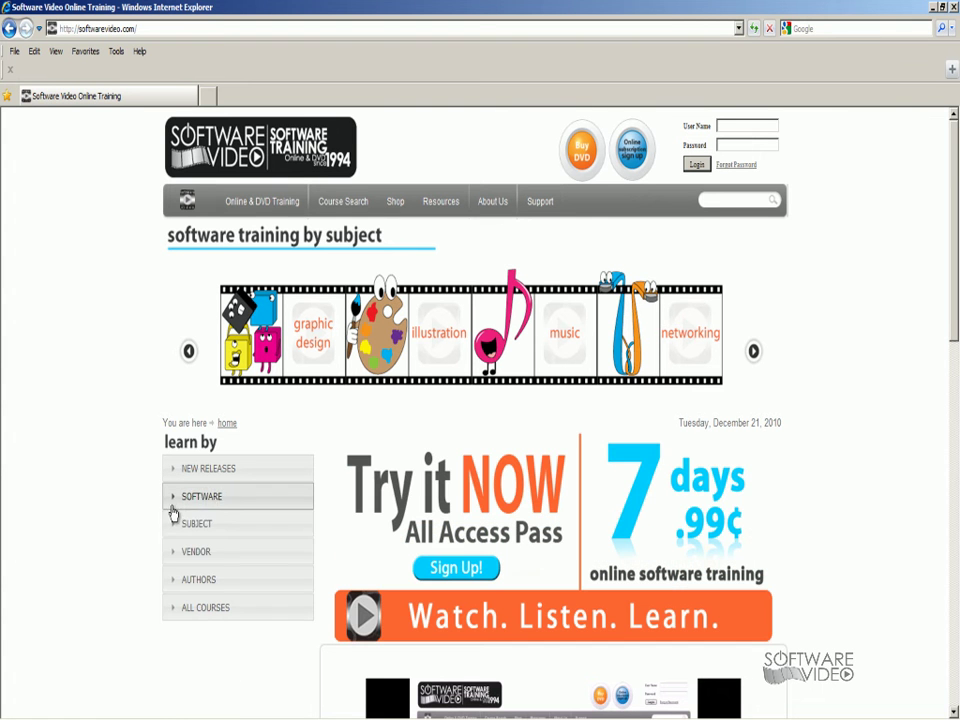
click(173, 530)
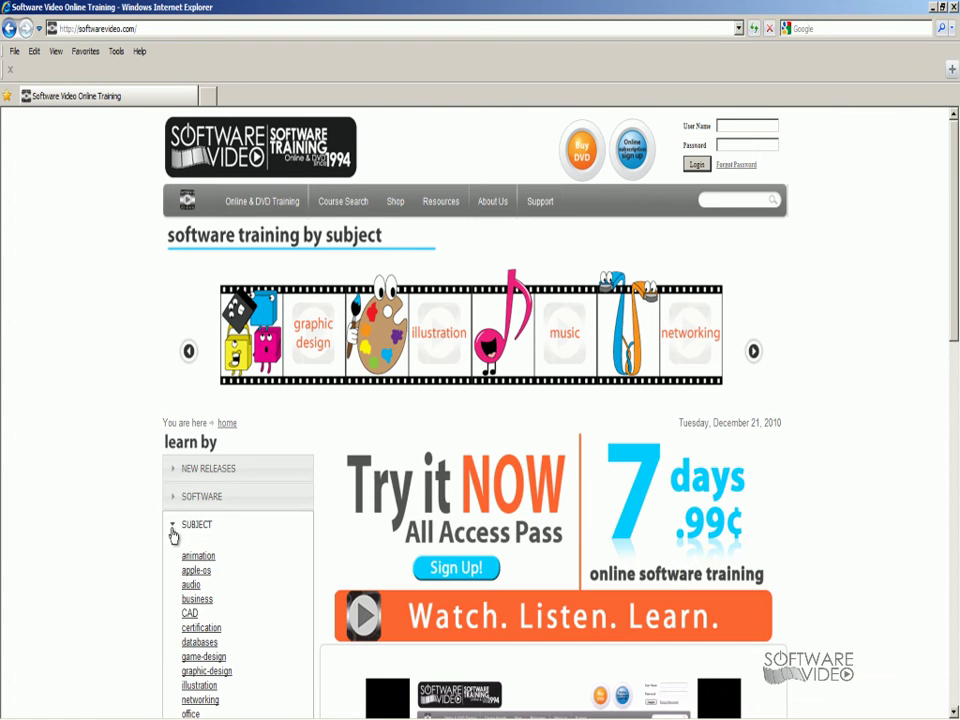
click(173, 532)
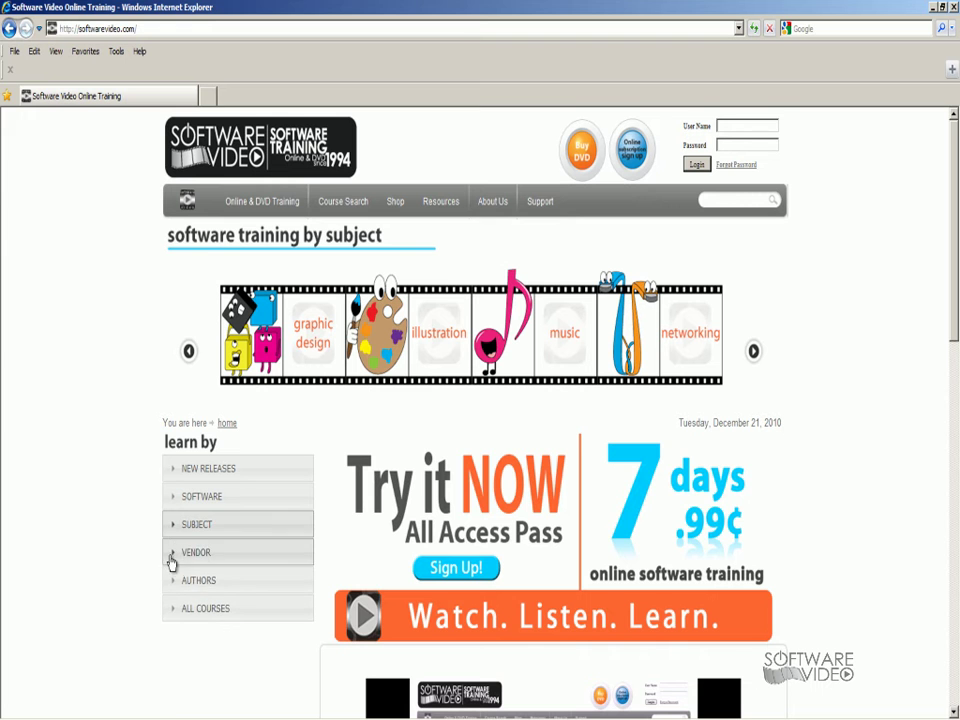
click(172, 556)
click(174, 560)
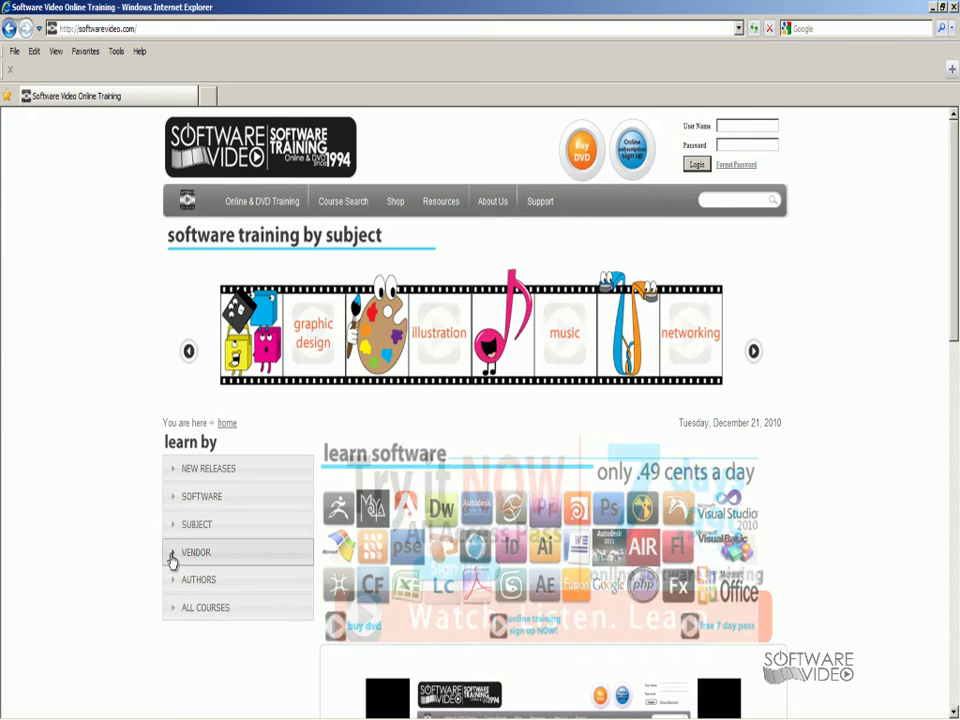
Browse the training subjects in the filmstrip carousel and review the membership subscription options further down the page.
click(753, 355)
click(753, 355)
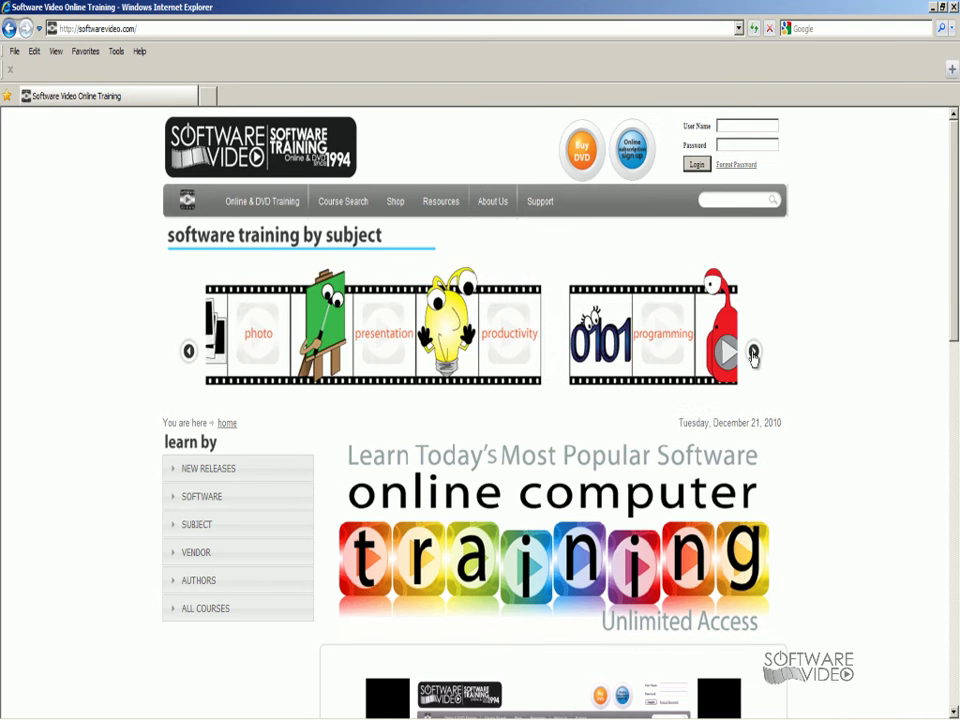
drag(955, 320, 955, 650)
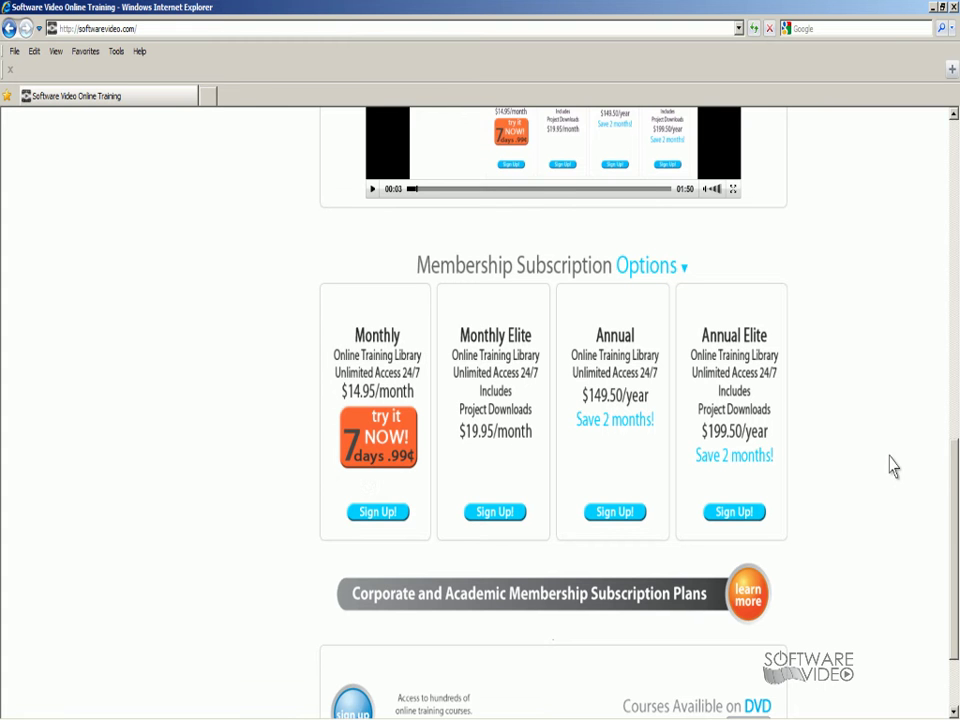
drag(956, 476, 948, 528)
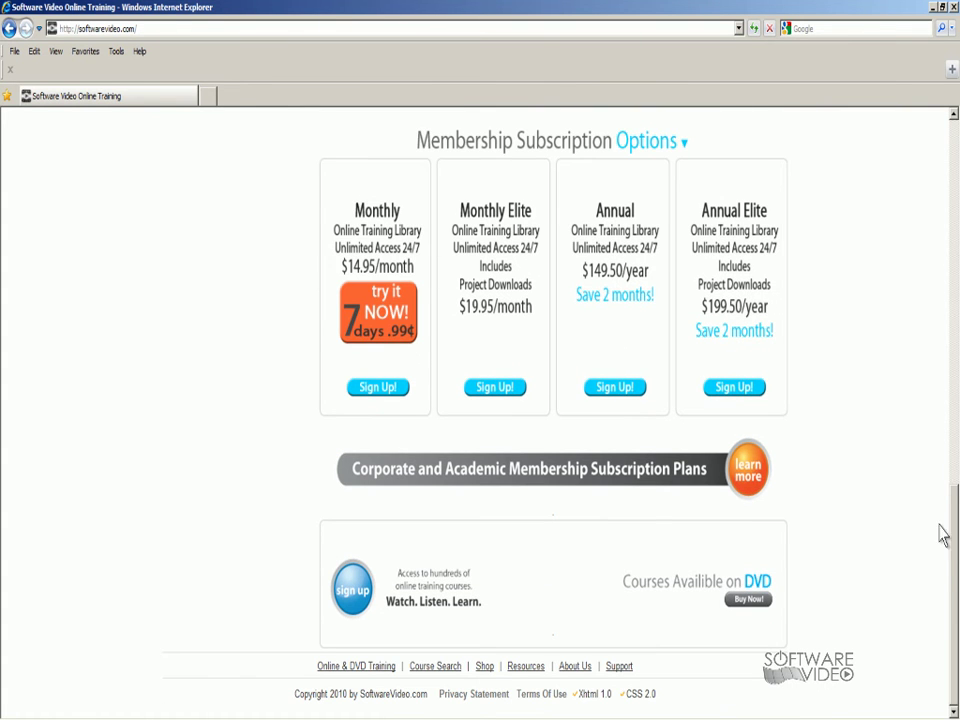
drag(954, 514, 956, 229)
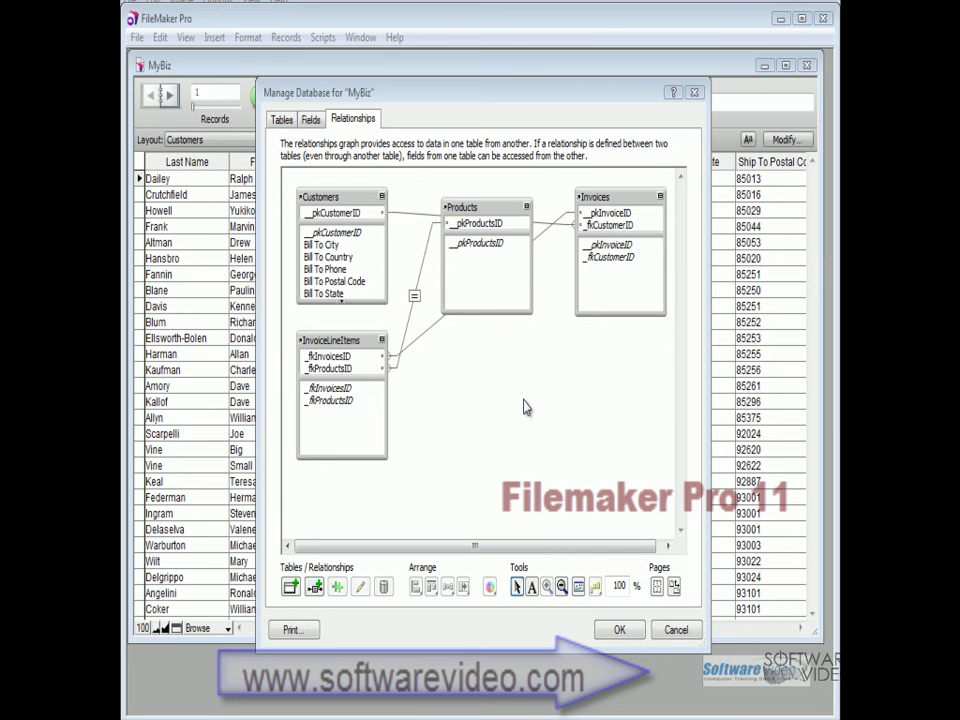
In FileMaker Pro, accept and close the MyBiz database definition, and reopen it for managing the database.
click(621, 630)
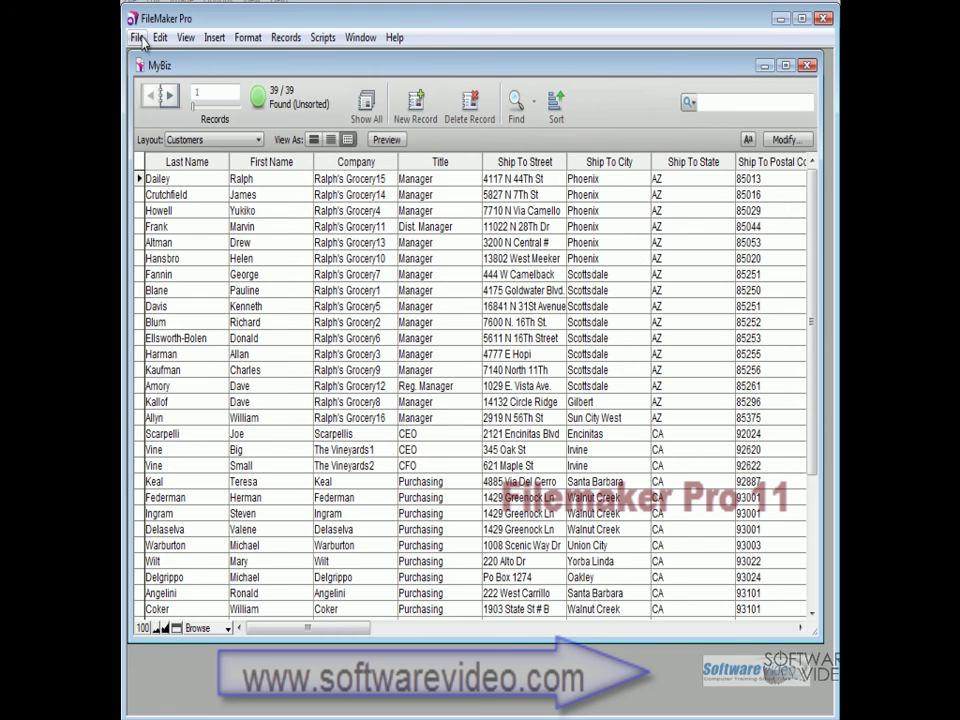
click(138, 38)
mouse_move(165, 199)
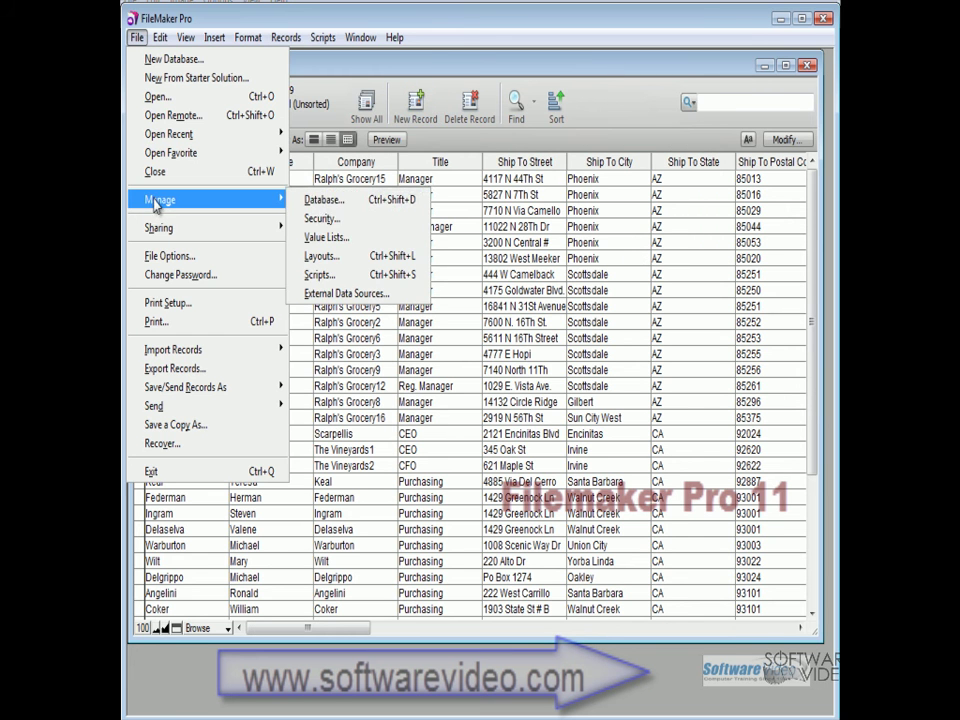
click(322, 200)
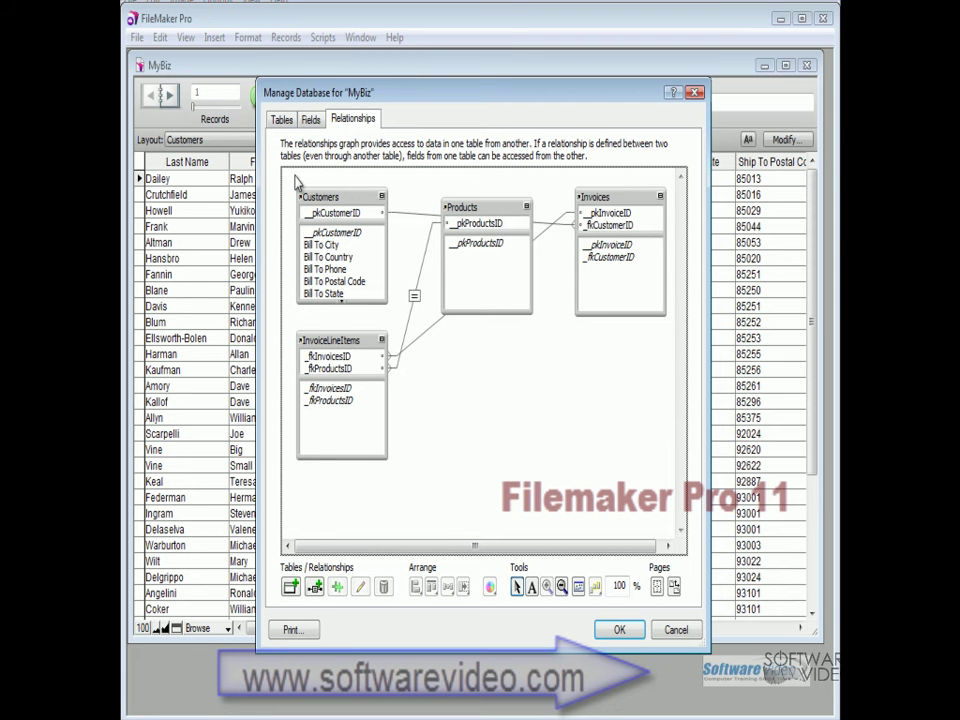
Nudge the Products table slightly down on the relationships graph, and try a group selection of the Customers, Products and Invoices tables.
click(490, 218)
drag(490, 218, 487, 224)
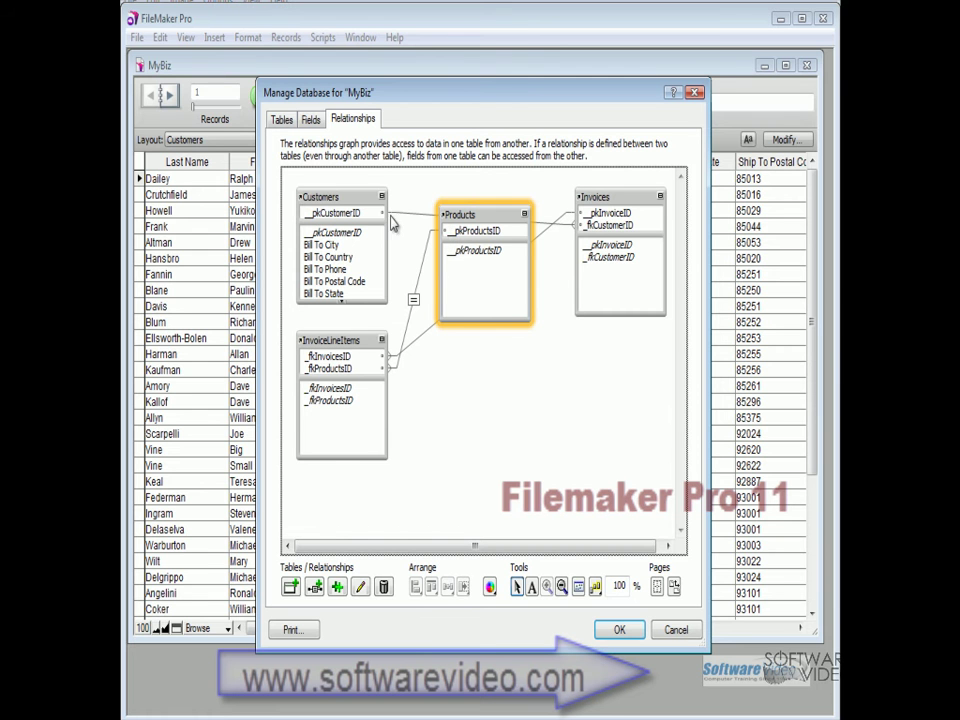
click(543, 418)
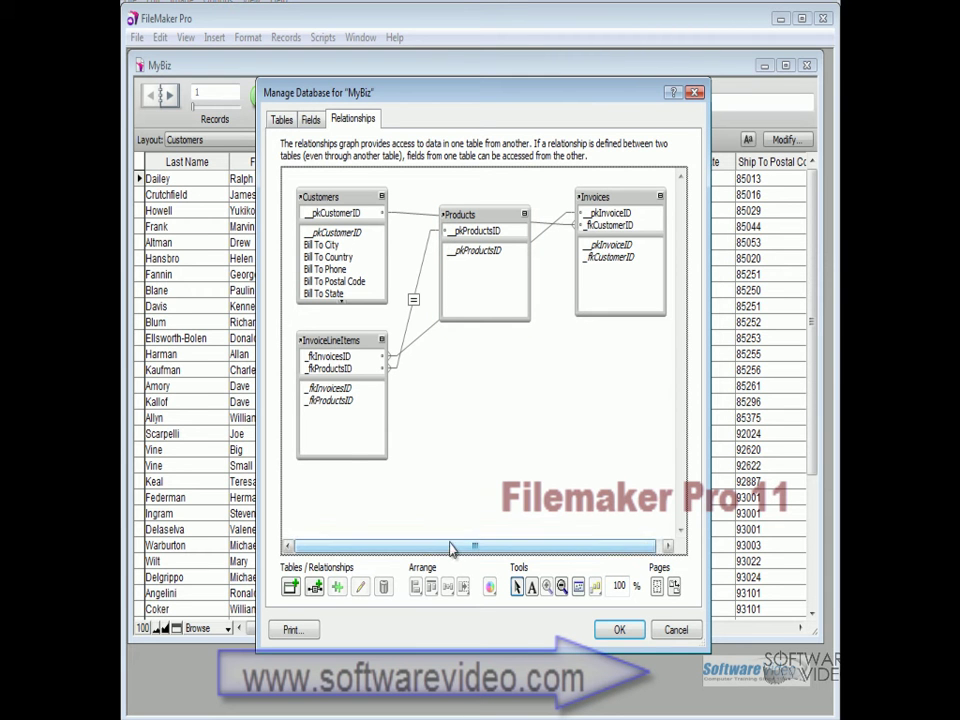
drag(287, 173, 675, 328)
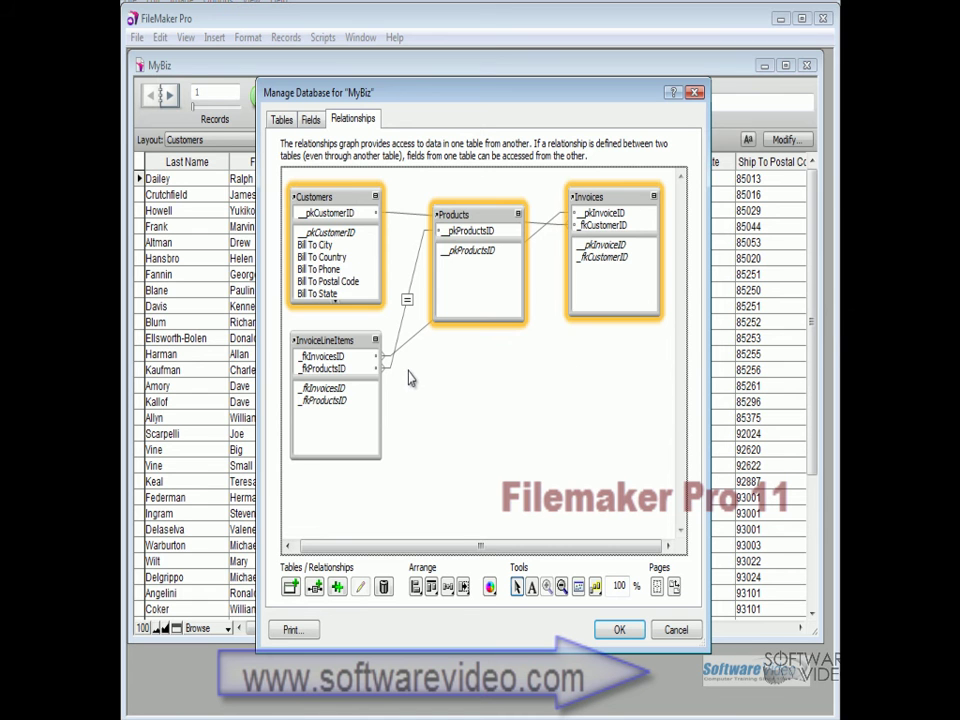
click(546, 381)
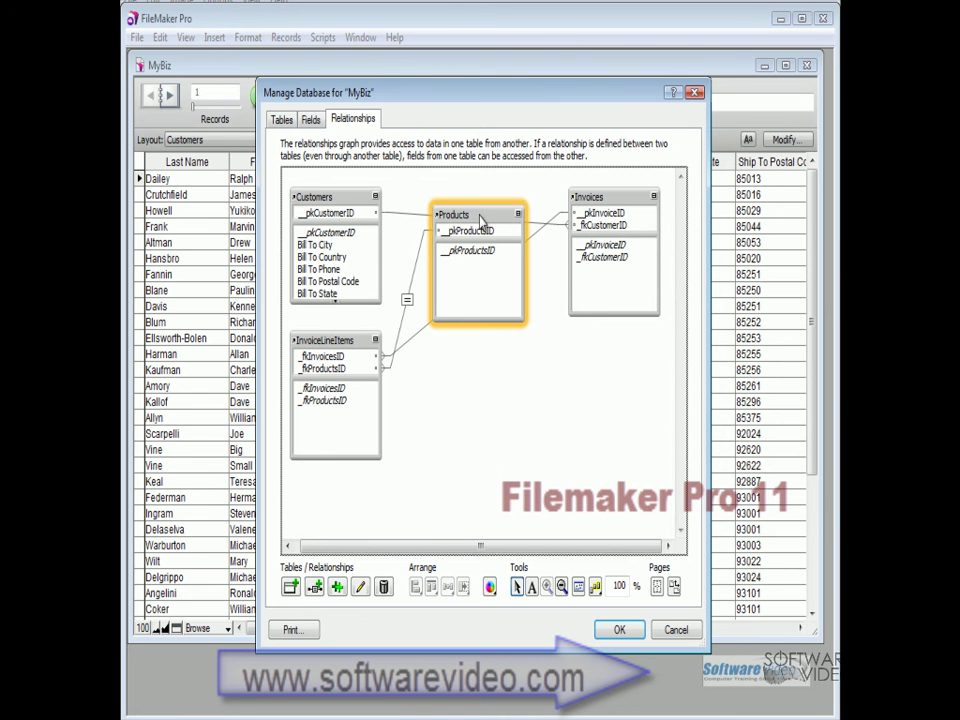
Swap the Products and Invoices tables on the relationships graph so that Invoices sits between Customers and Products.
drag(481, 220, 613, 281)
drag(610, 200, 483, 206)
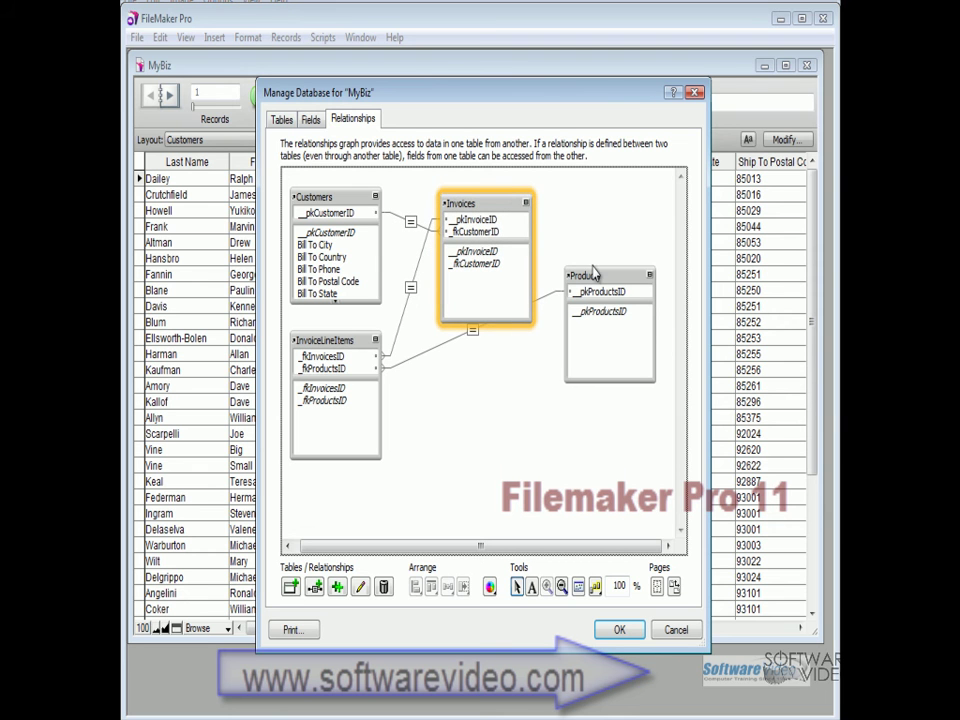
drag(610, 285, 610, 232)
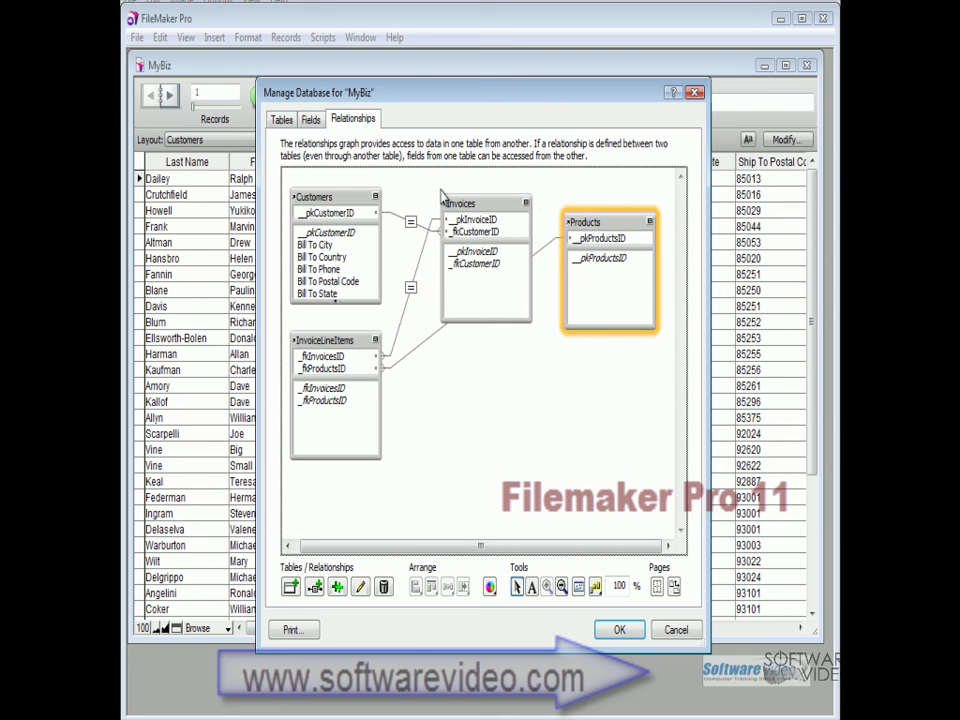
click(553, 398)
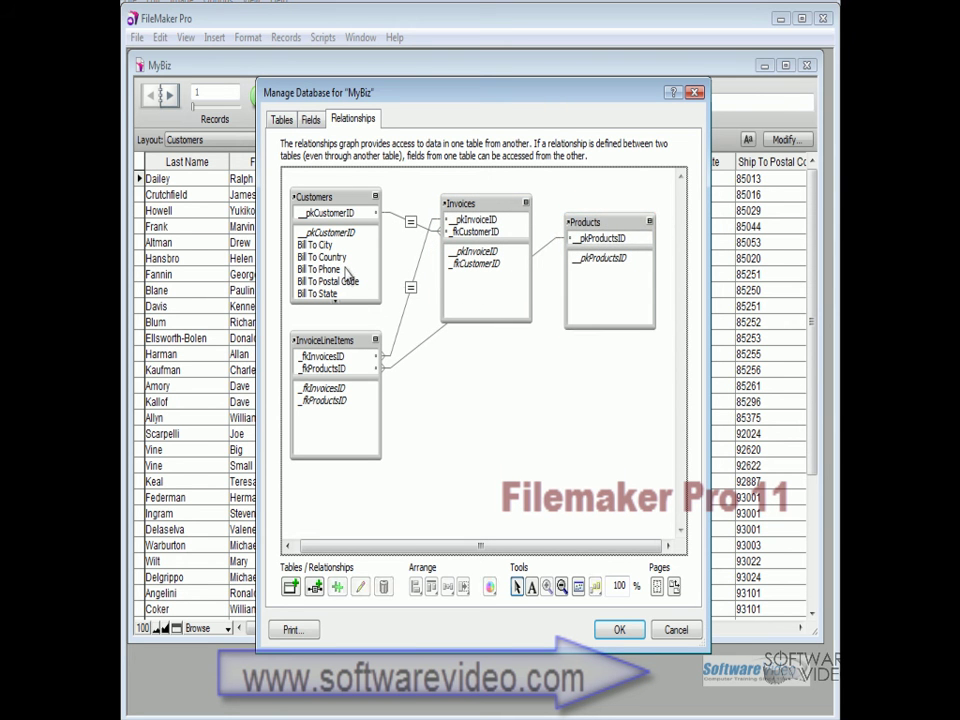
Align the top edges of the Customers, Invoices and Products tables and distribute the three horizontally.
drag(285, 175, 662, 345)
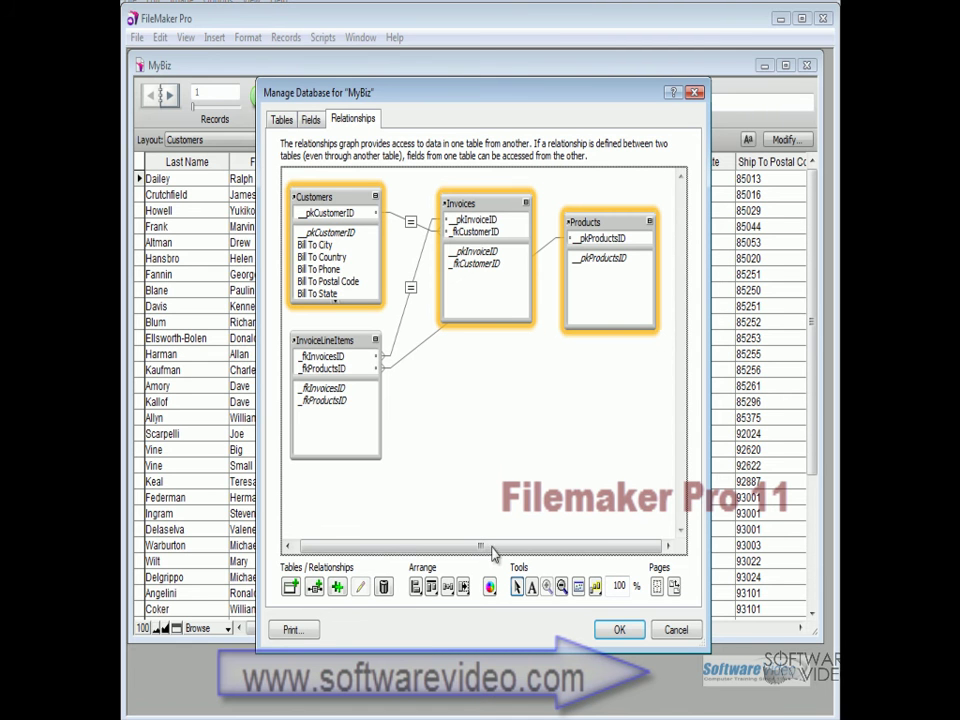
click(434, 591)
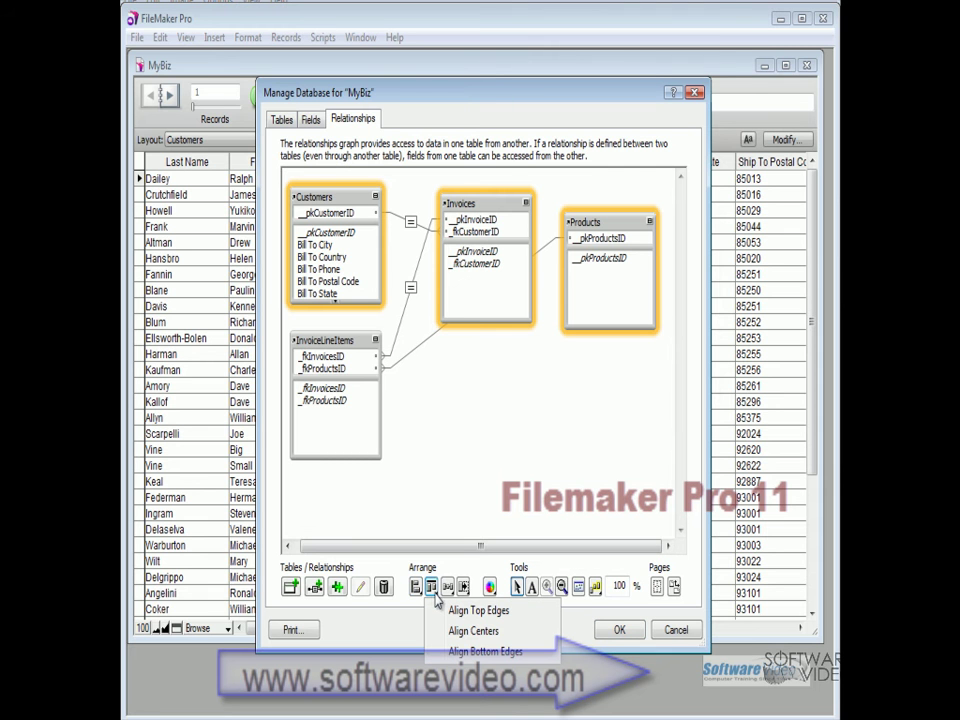
click(488, 611)
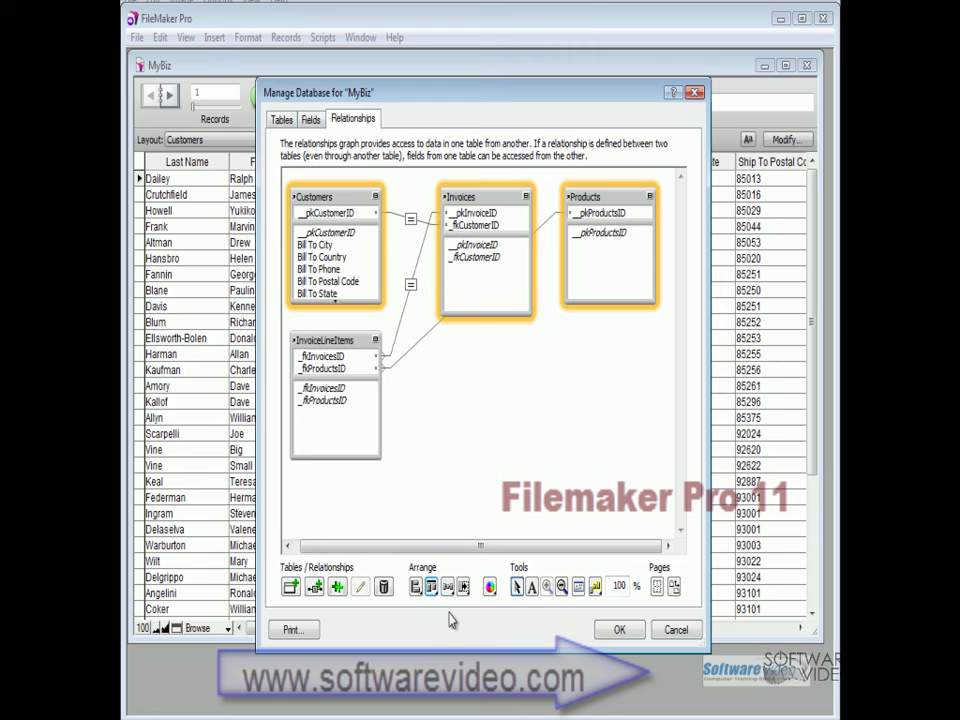
click(448, 589)
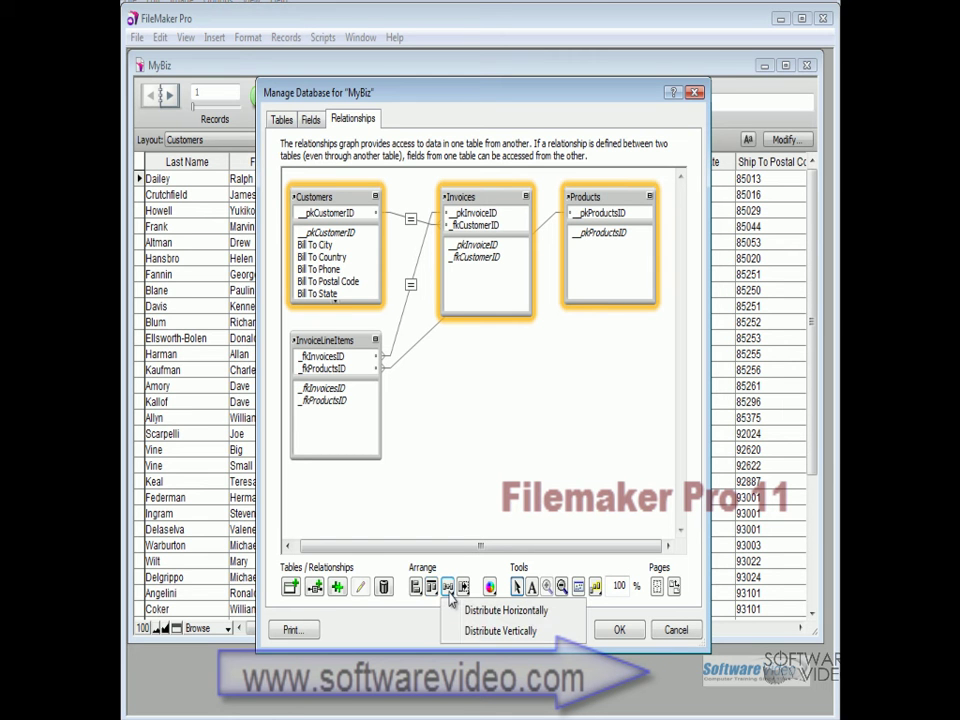
click(508, 611)
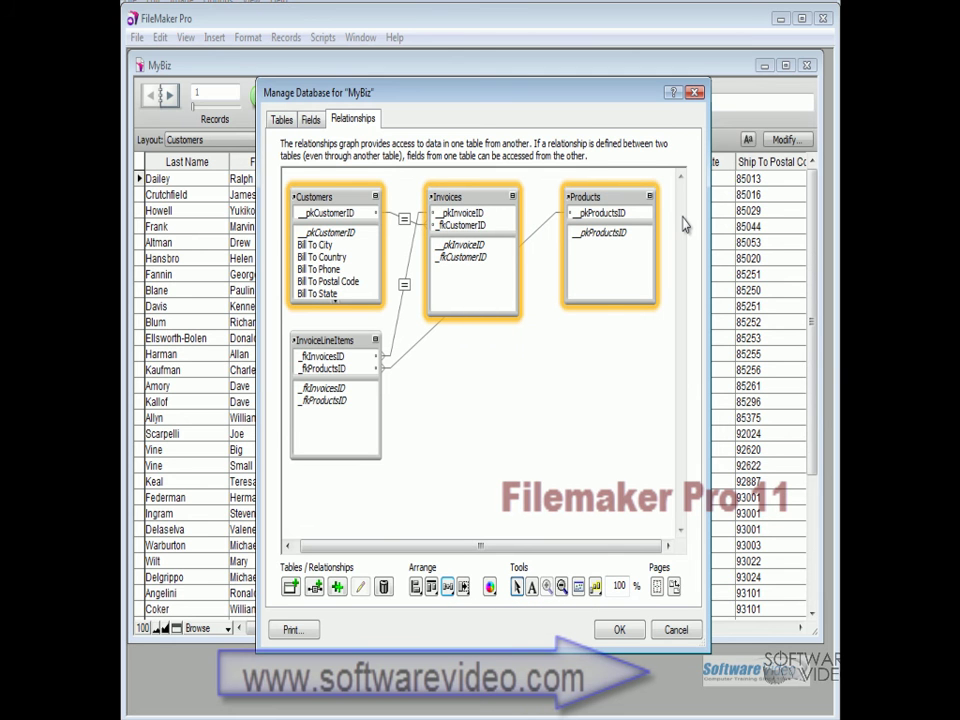
click(549, 381)
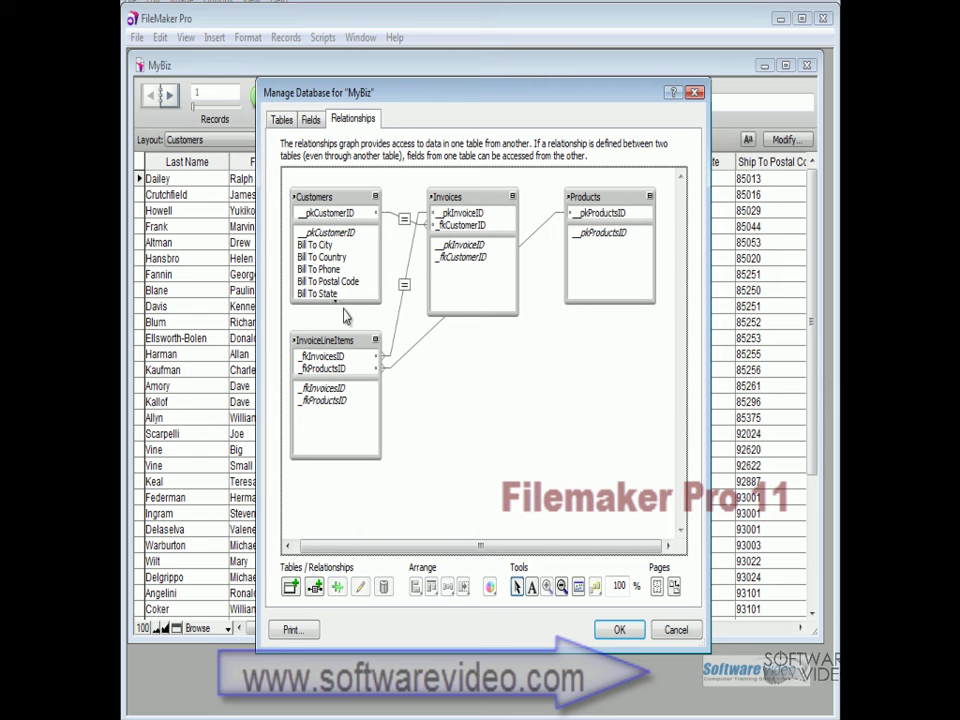
Move the InvoiceLineItems table below and between Invoices and Products, and look through the field list of the Customers table.
drag(338, 345, 551, 372)
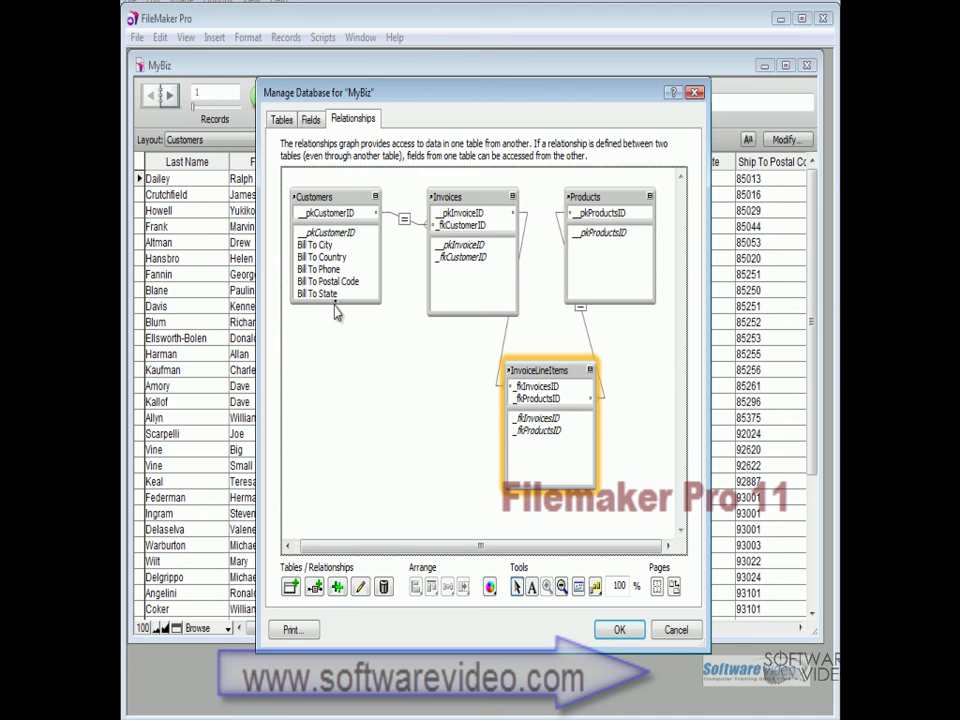
scroll(336, 300, down, 4)
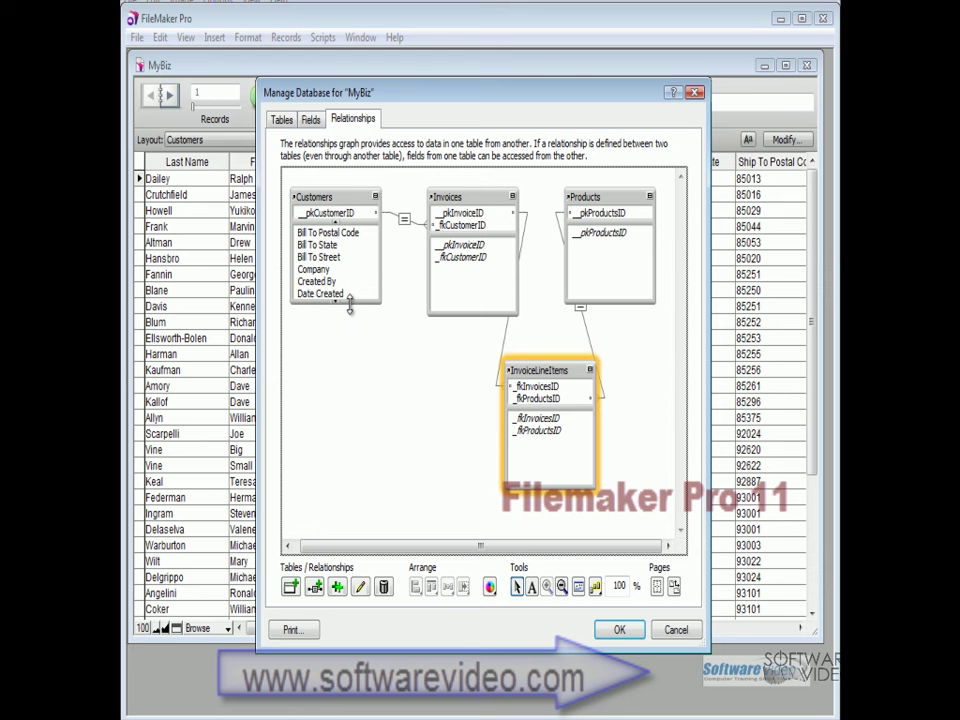
scroll(337, 308, down, 3)
scroll(336, 230, up, 3)
scroll(336, 230, up, 2)
scroll(336, 230, up, 1)
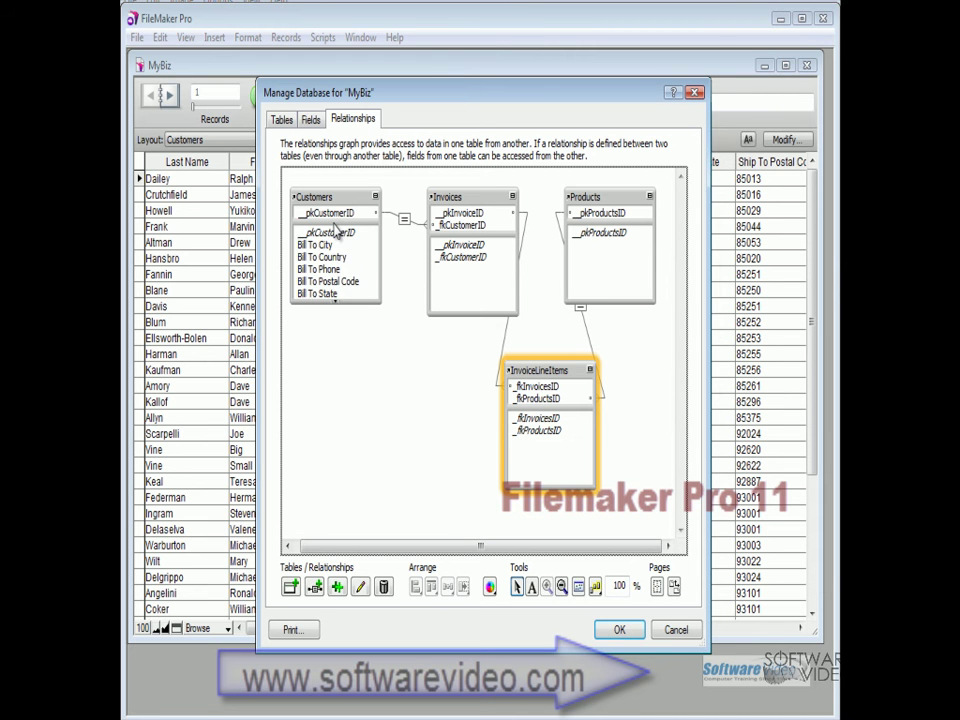
click(336, 232)
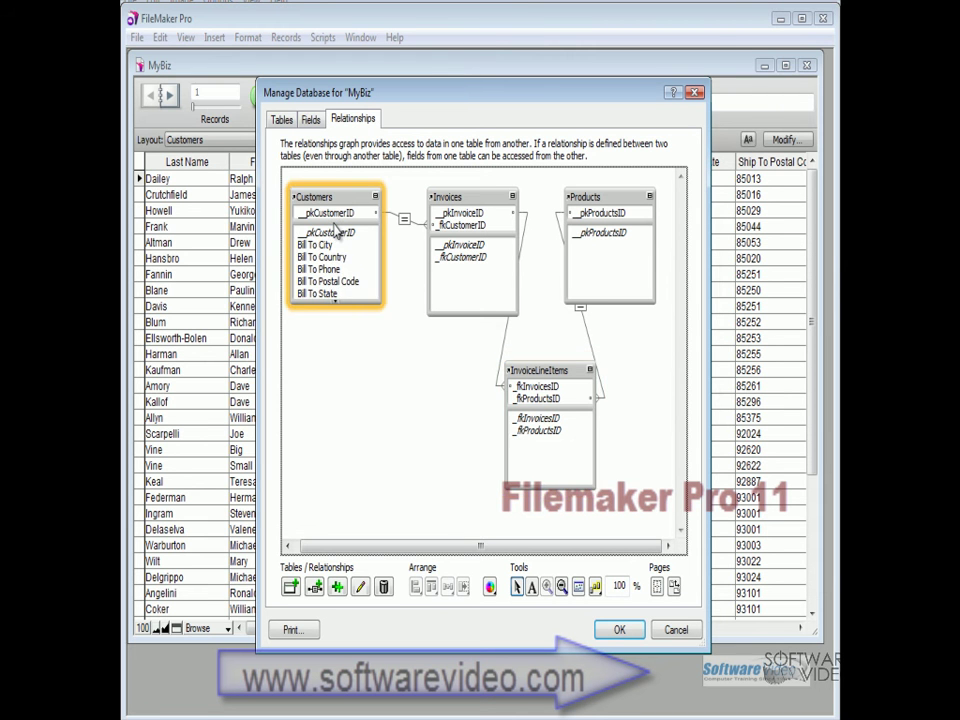
click(347, 332)
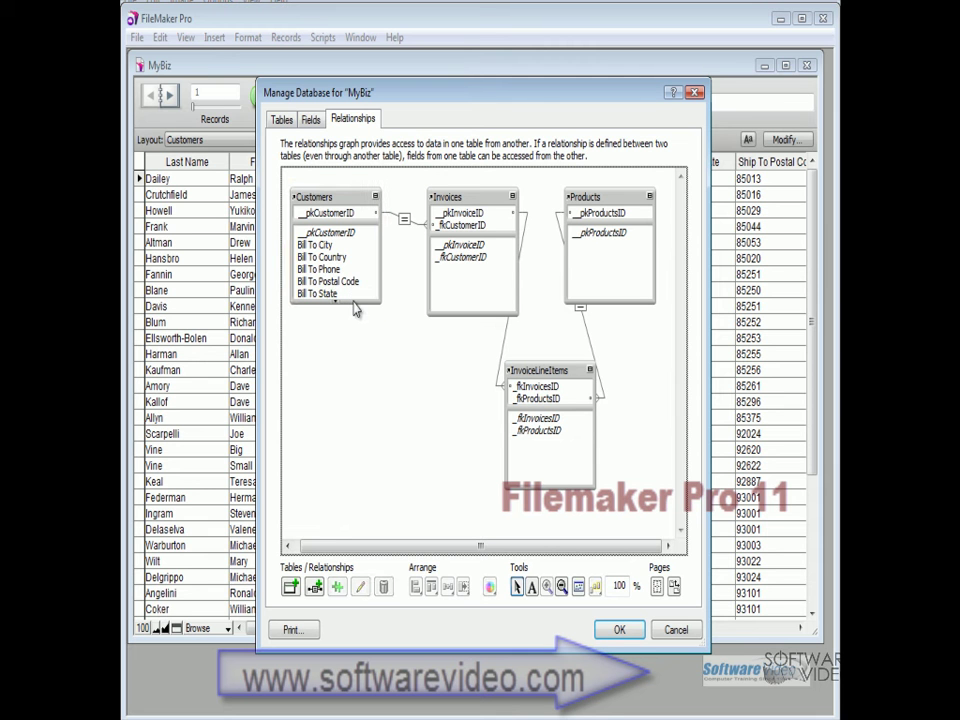
Lengthen the Customers table to list its fields down to Ship To City, and collapse it to its key field only.
click(352, 305)
drag(352, 305, 362, 522)
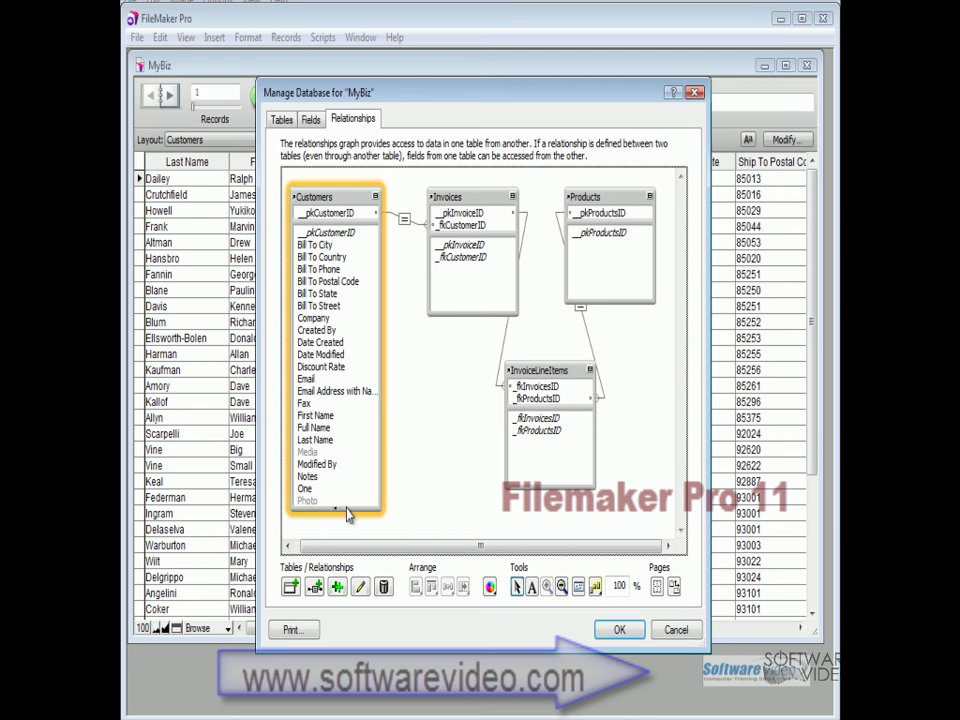
drag(359, 510, 358, 523)
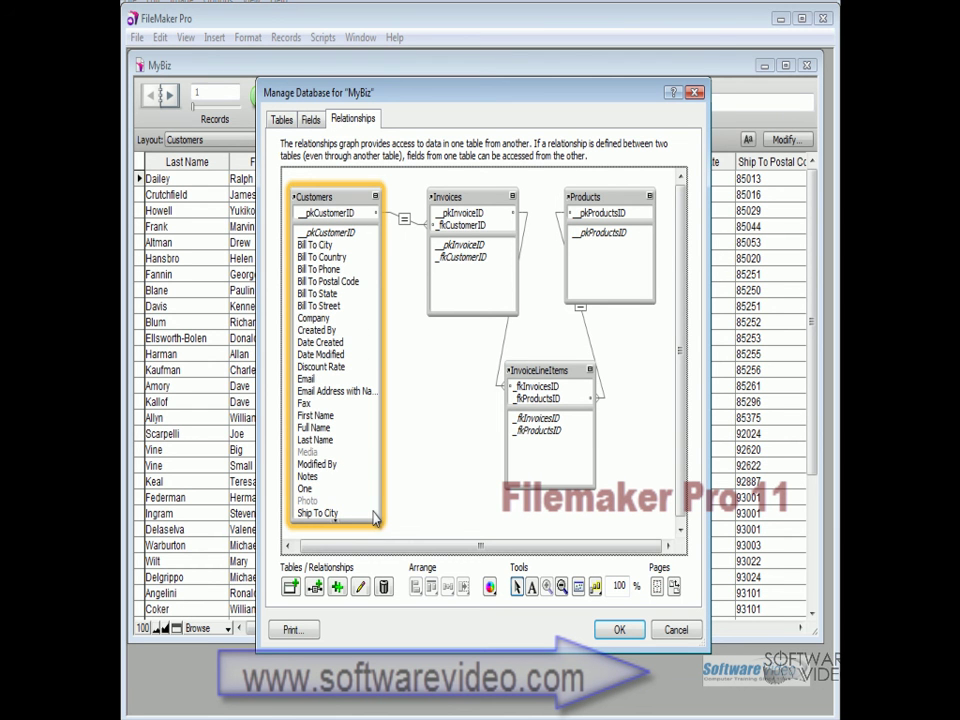
click(416, 272)
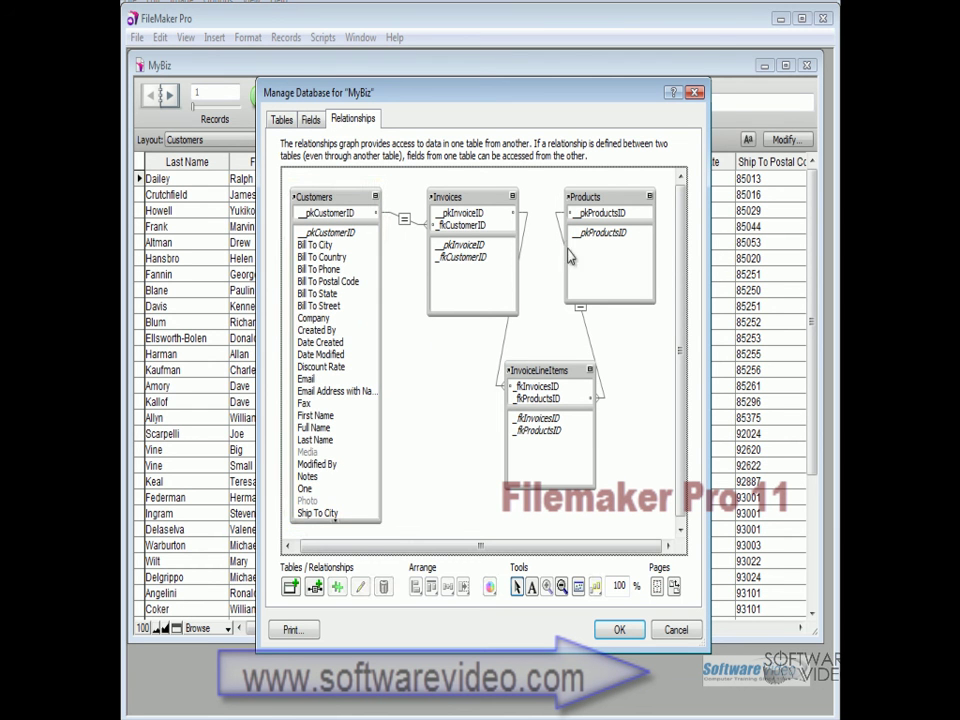
click(376, 197)
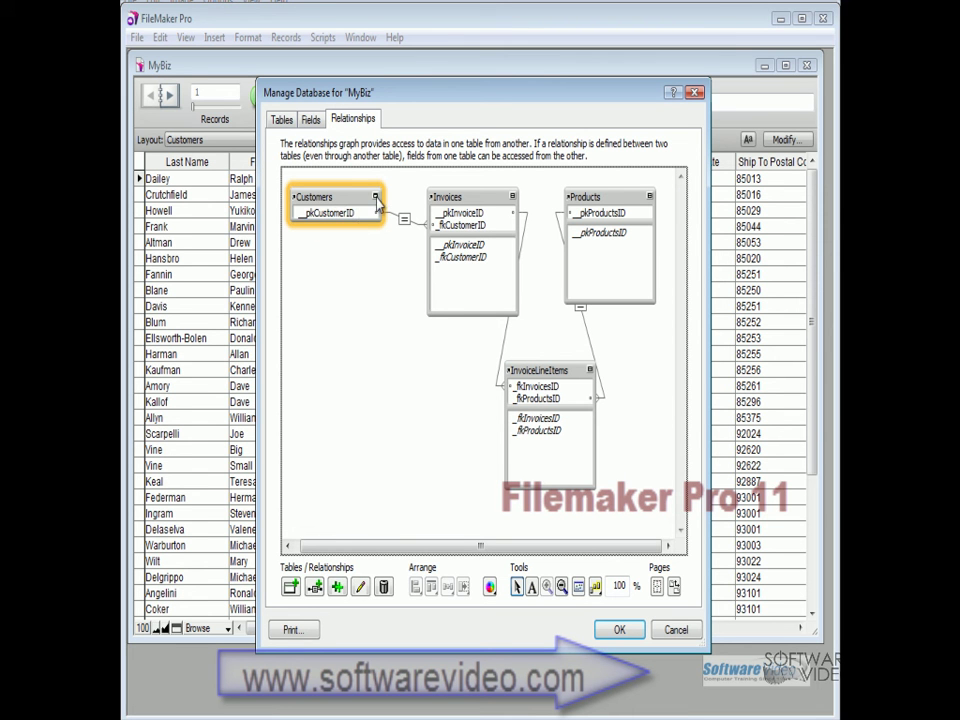
Cycle the Customers table through its title-only and full field displays, back to its key field only.
click(376, 197)
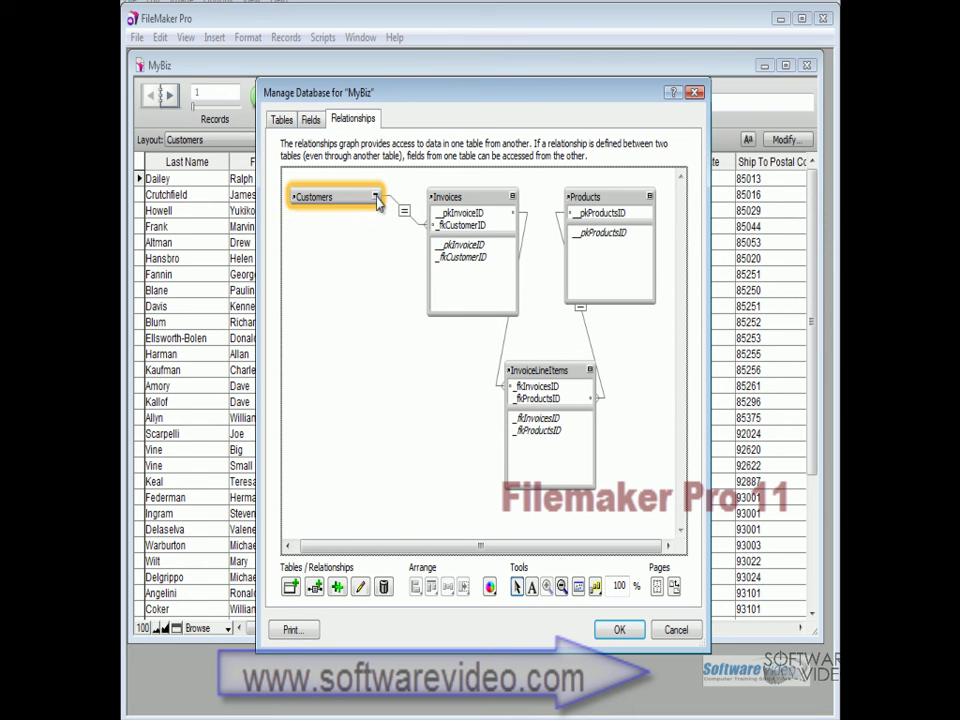
click(376, 197)
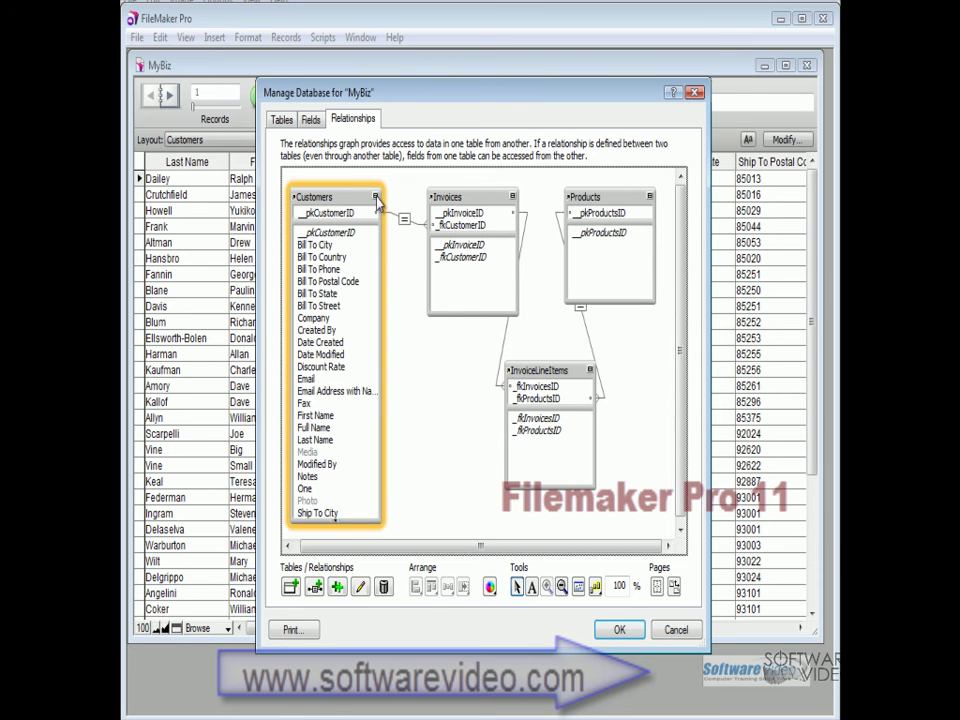
click(376, 197)
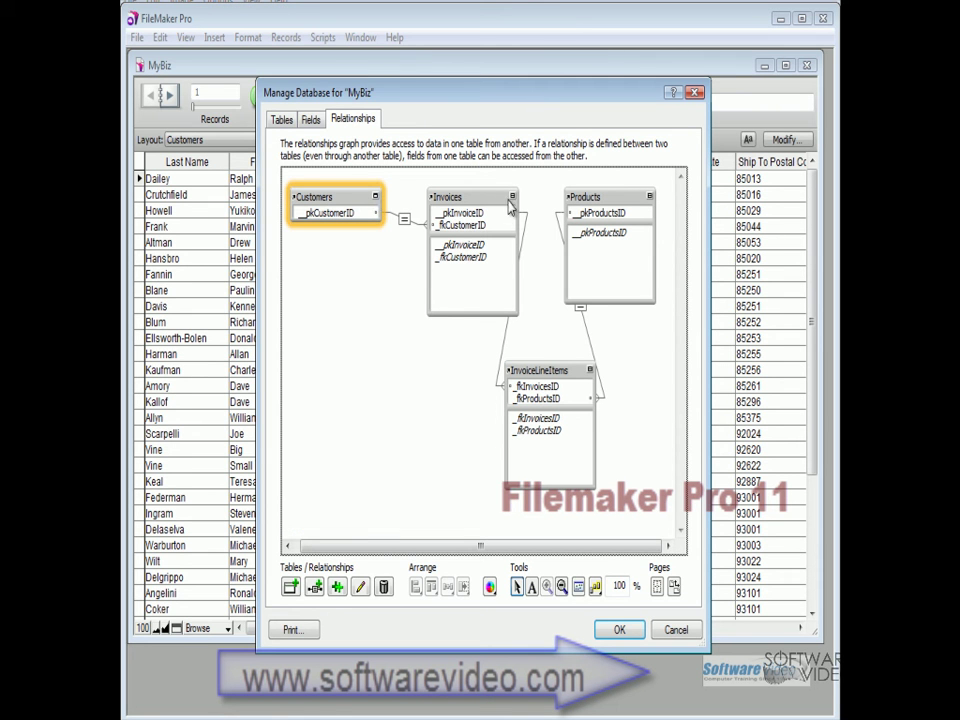
Collapse the Invoices, Products and InvoiceLineItems tables so that each lists only its key fields.
click(512, 197)
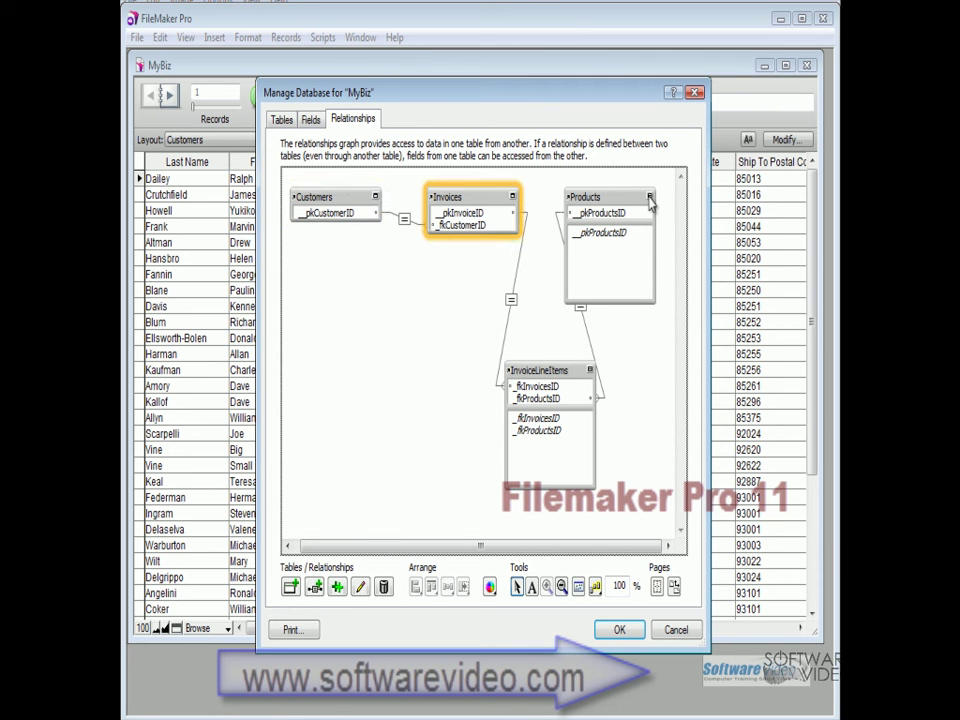
click(650, 197)
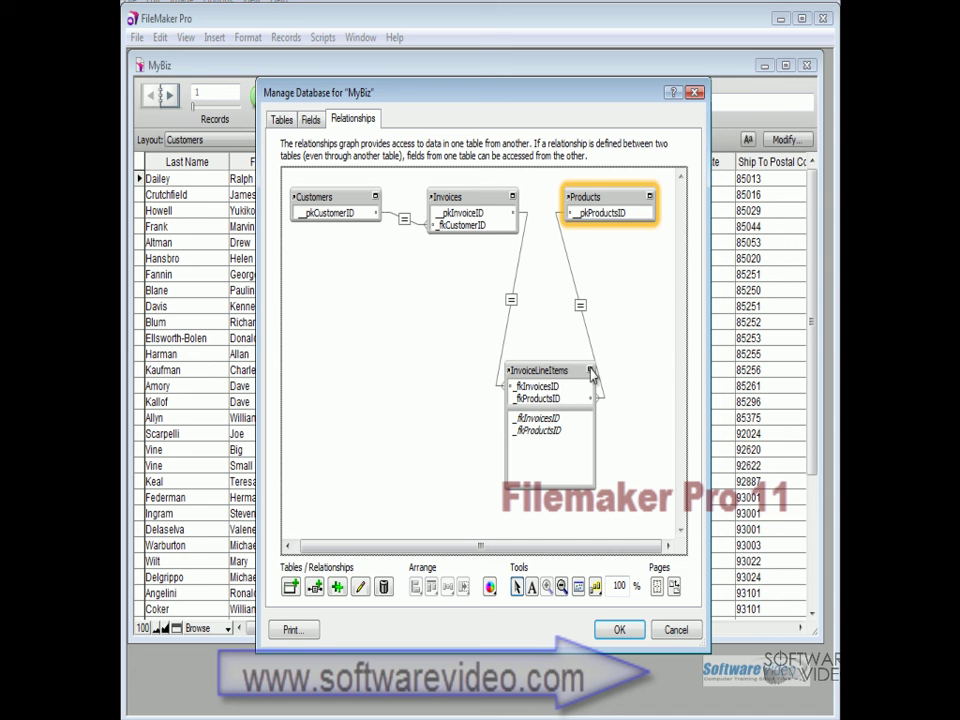
click(590, 370)
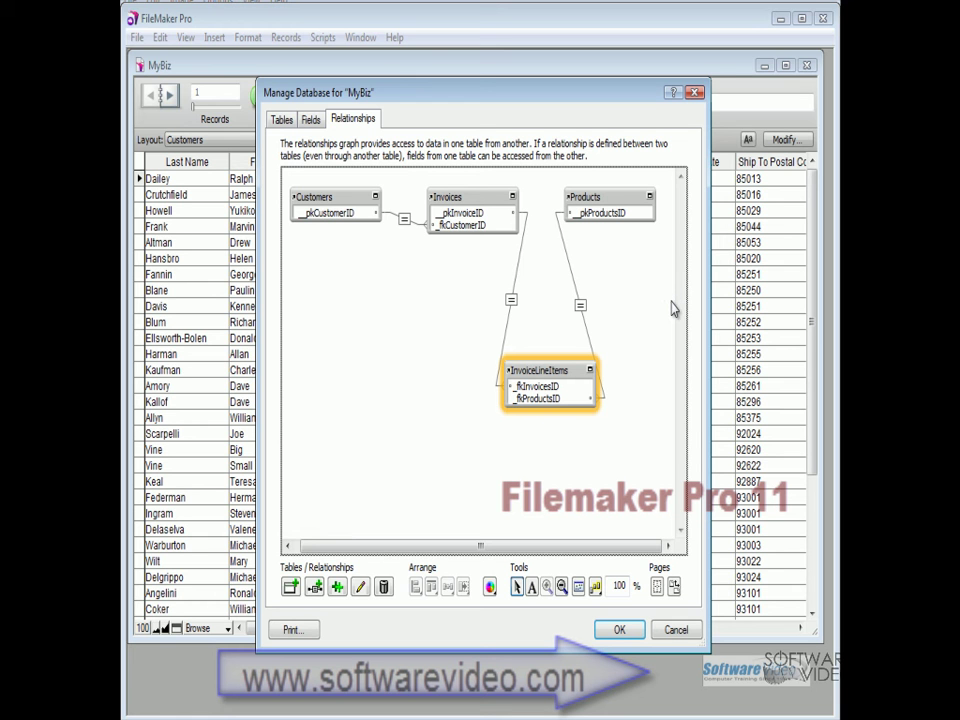
Color all four tables on the relationships graph light blue.
click(362, 294)
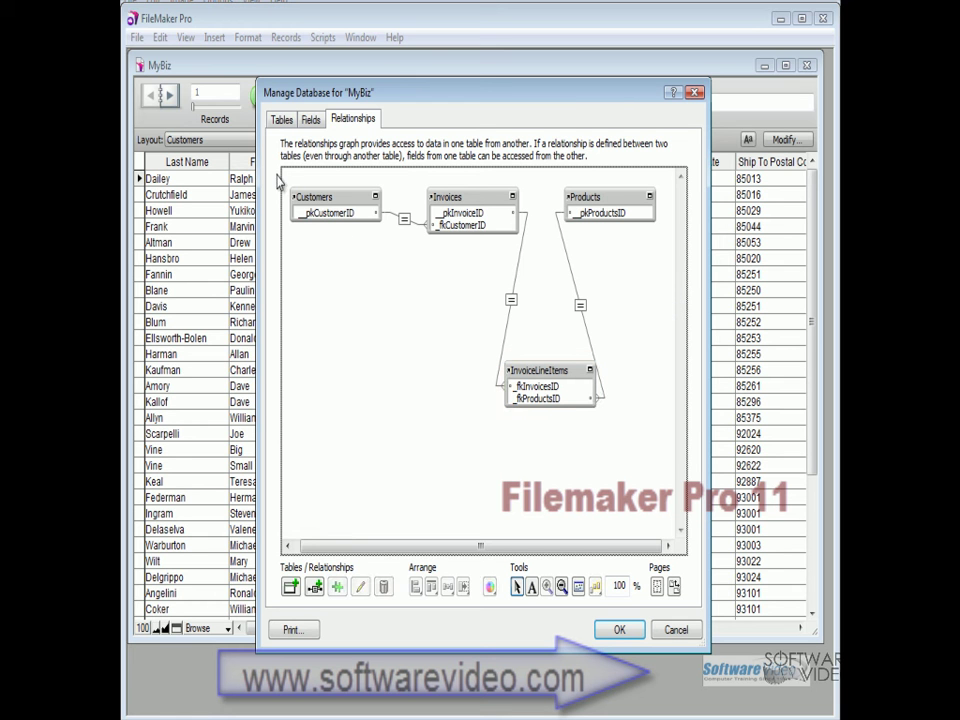
drag(284, 174, 668, 460)
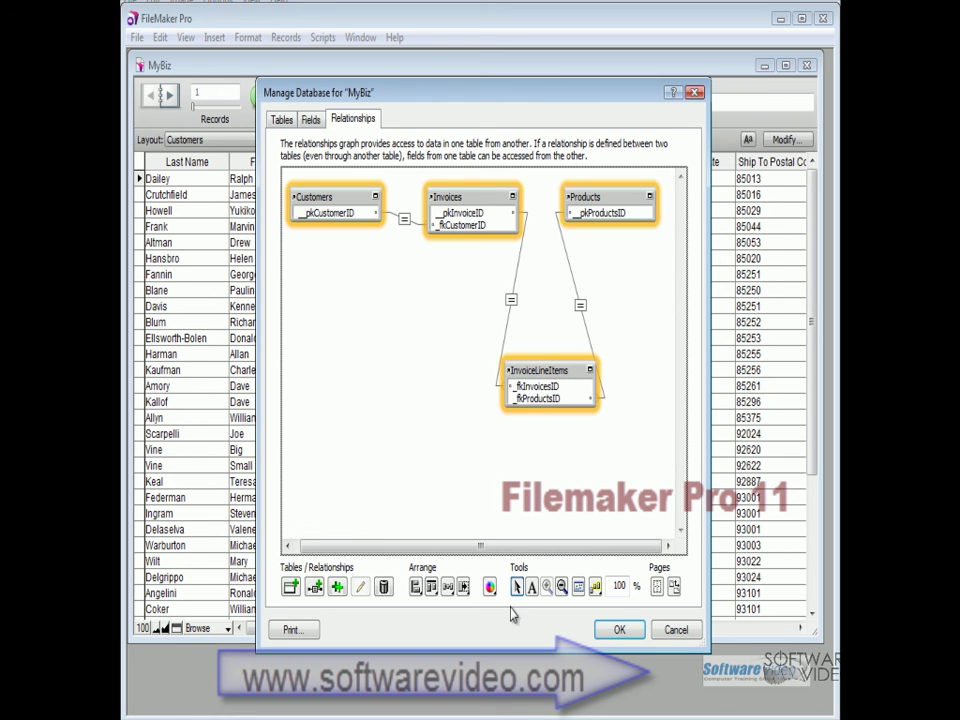
click(489, 588)
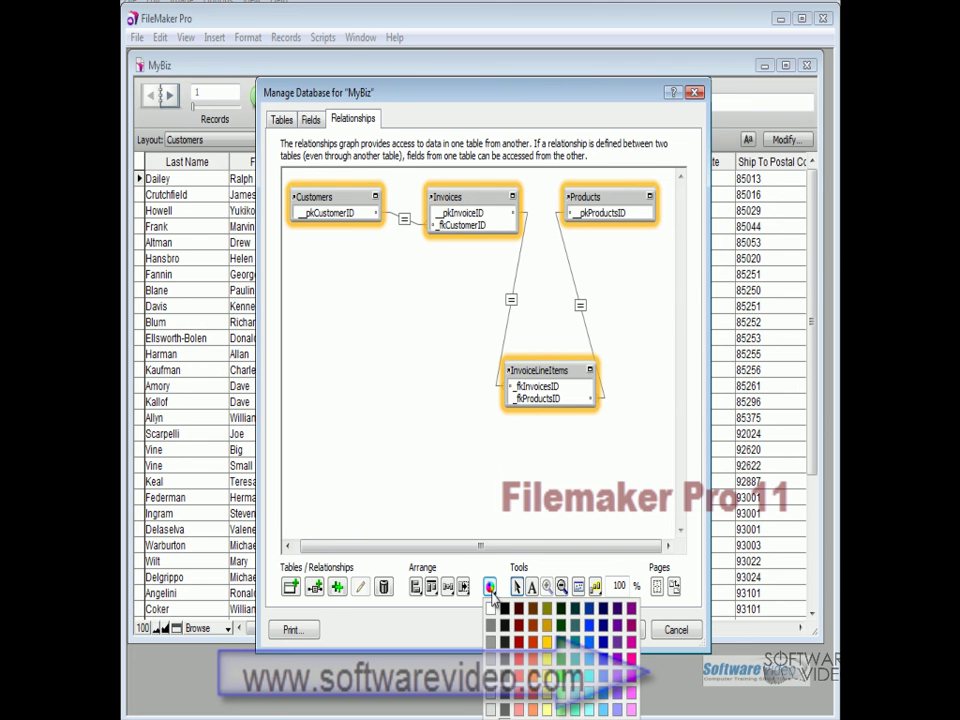
click(603, 709)
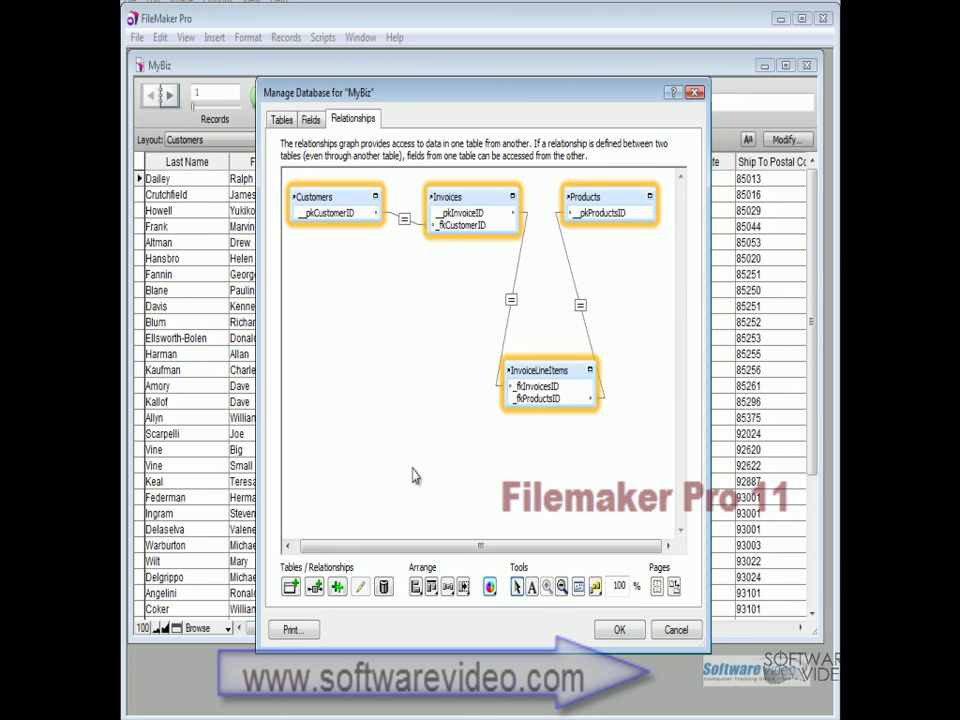
click(381, 373)
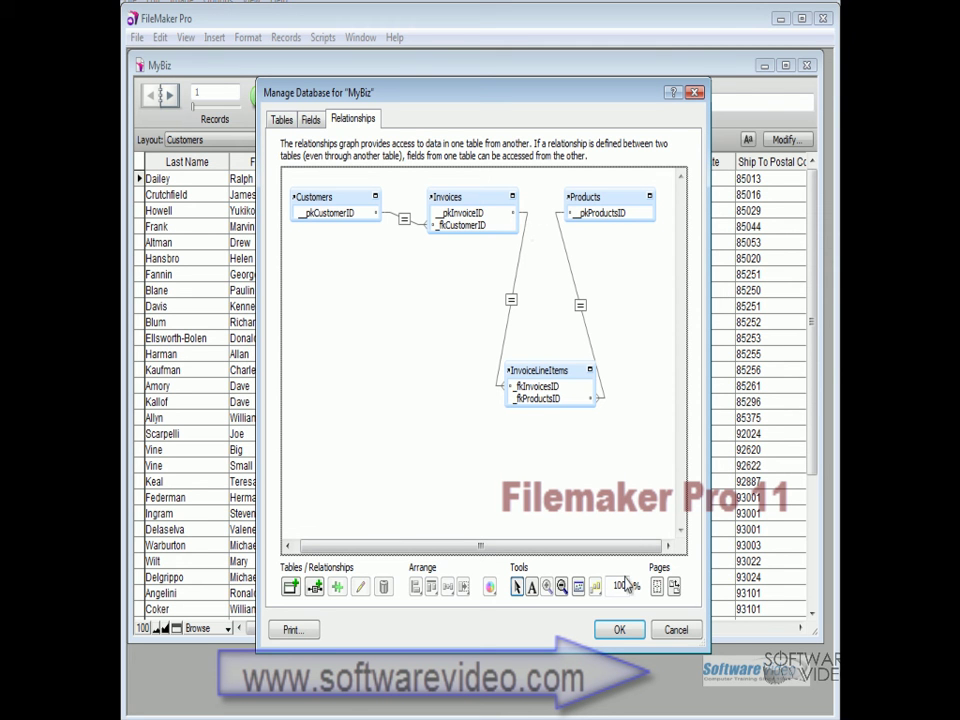
Fit the whole relationships graph in the view, and look at the blank definition of a new relationship without creating one.
click(579, 591)
drag(333, 278, 421, 434)
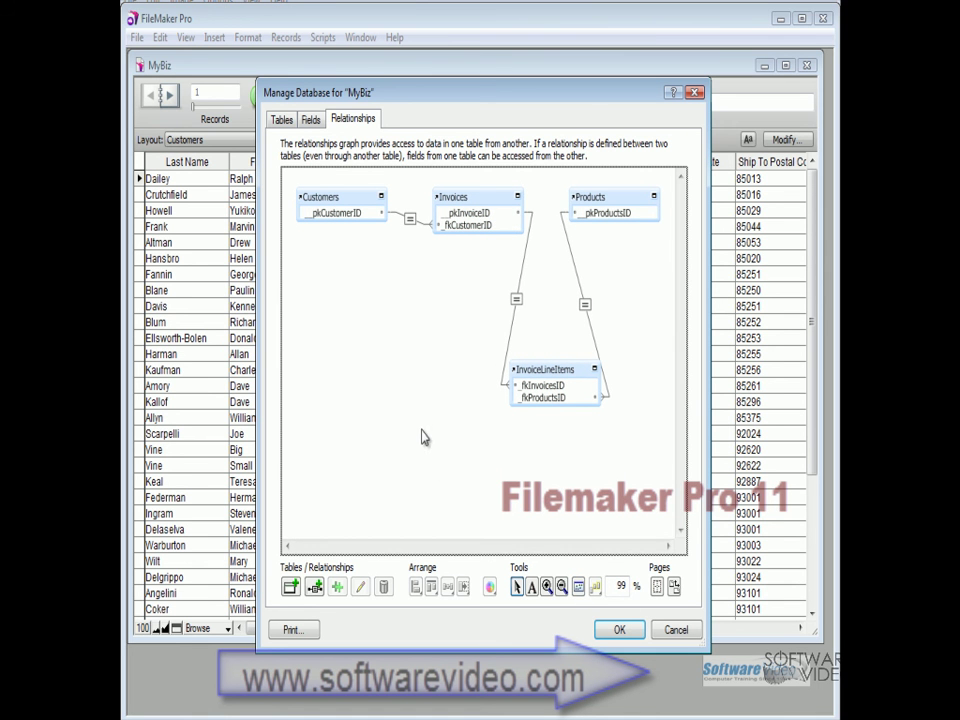
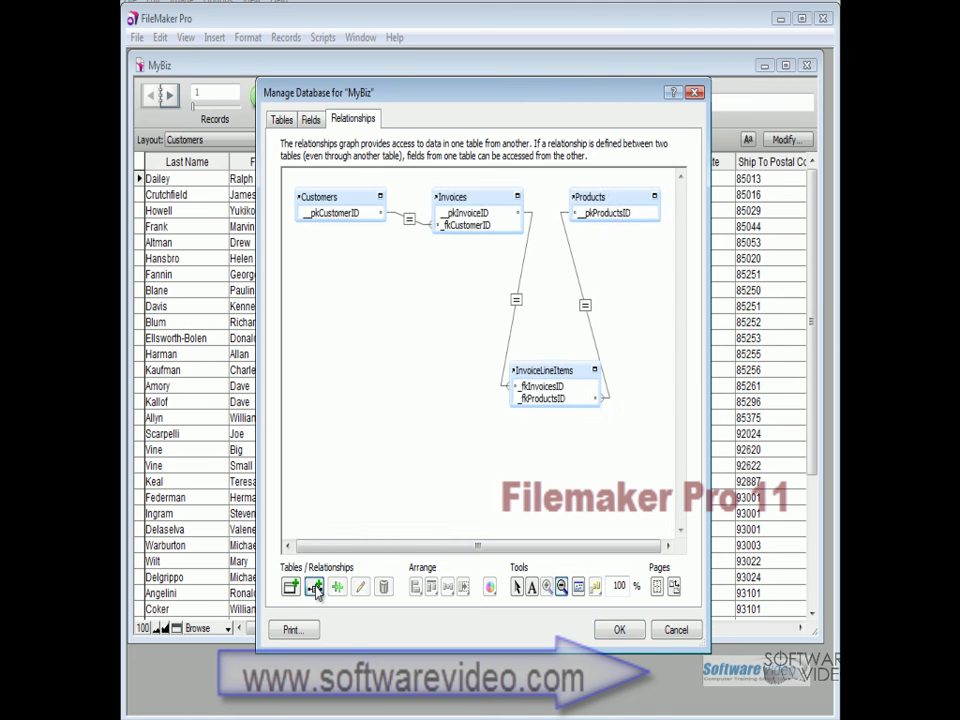
click(315, 588)
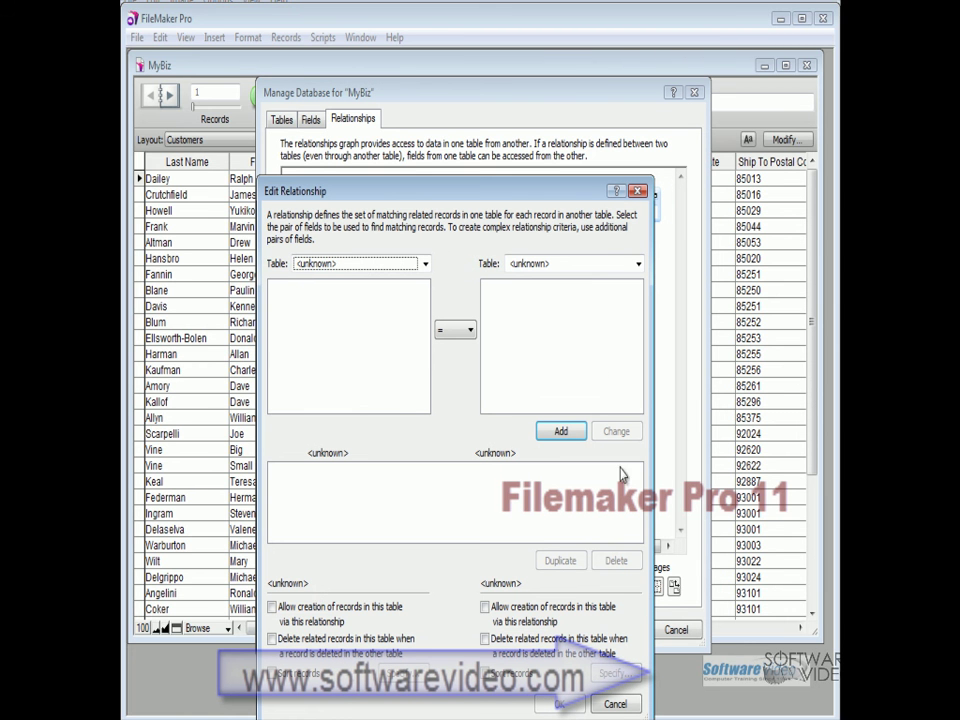
click(615, 703)
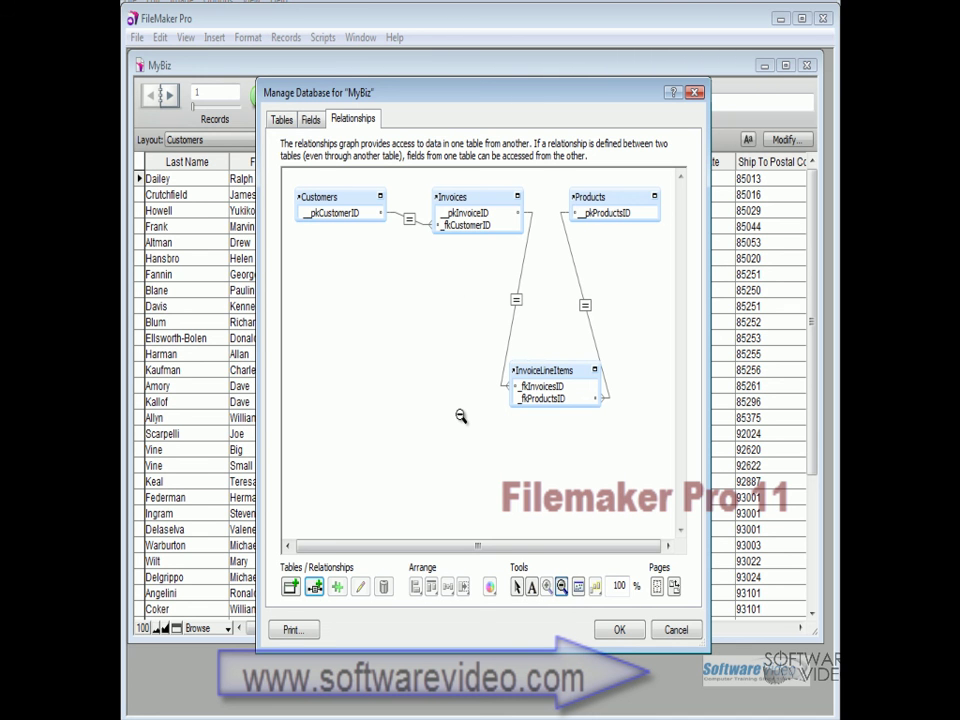
Zoom the relationships graph out to 71% and back in to 100%.
click(561, 586)
click(469, 385)
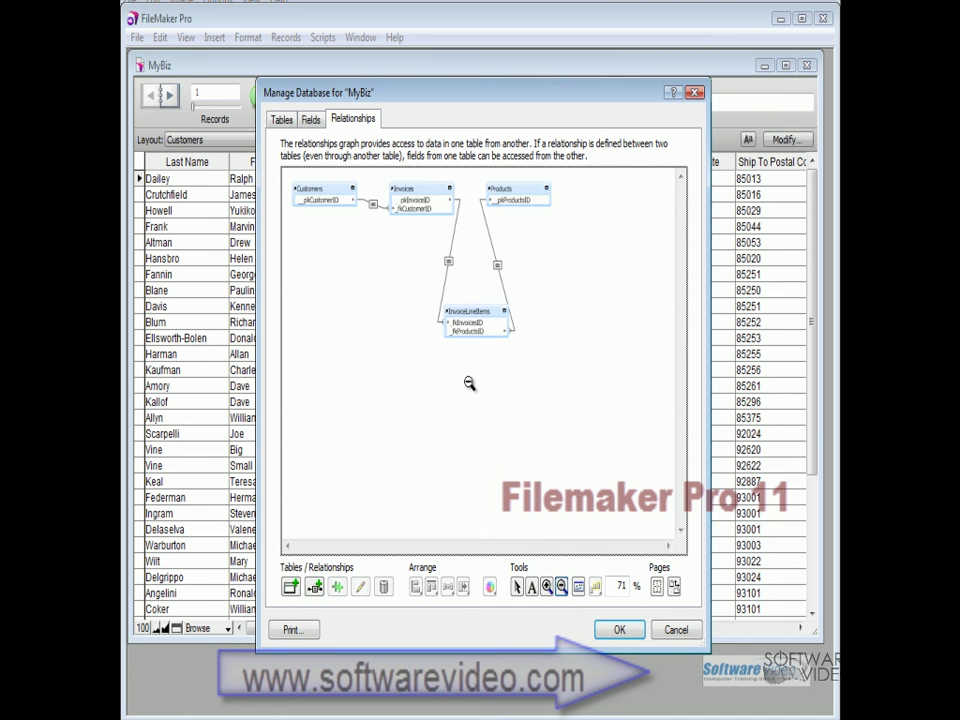
click(546, 587)
click(366, 343)
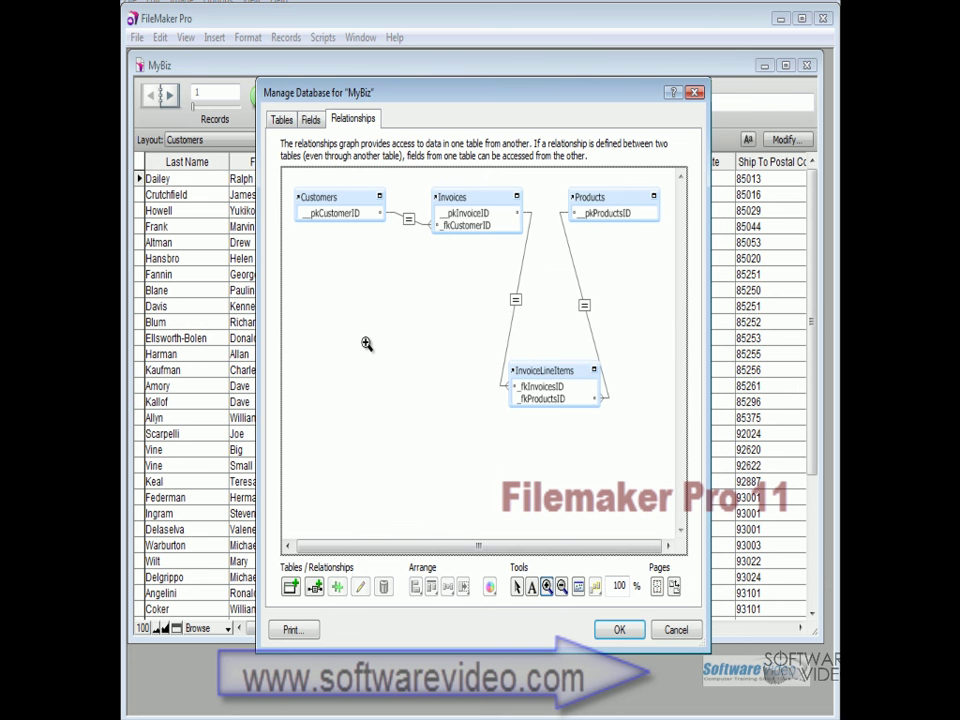
Add a yellow text note reading "HI don't forget the table" in the empty area below the Customers table.
click(532, 588)
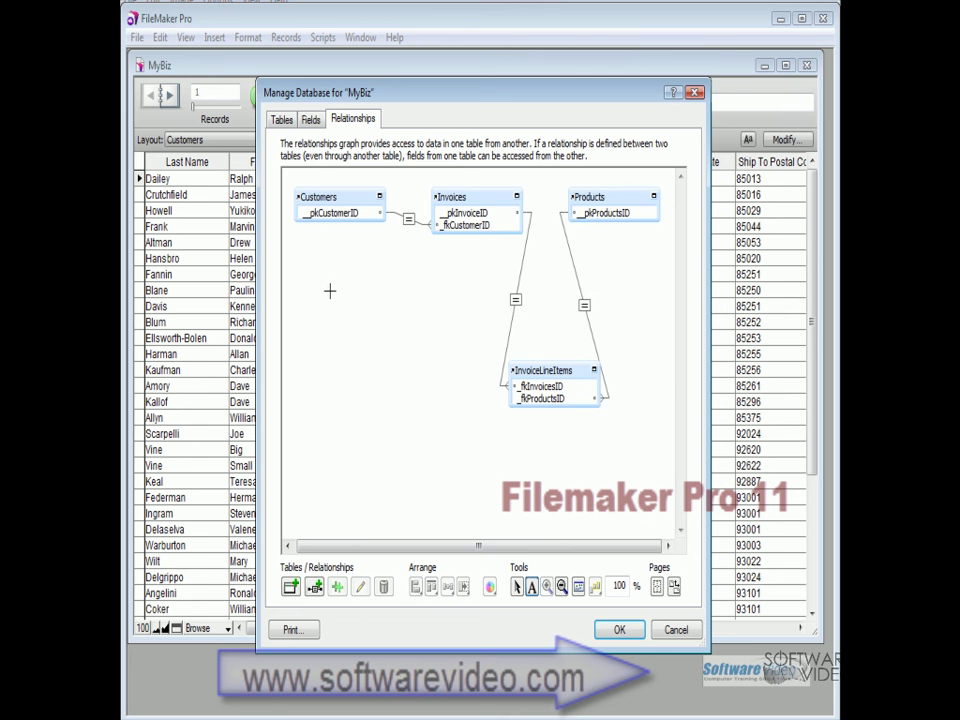
drag(322, 282, 420, 438)
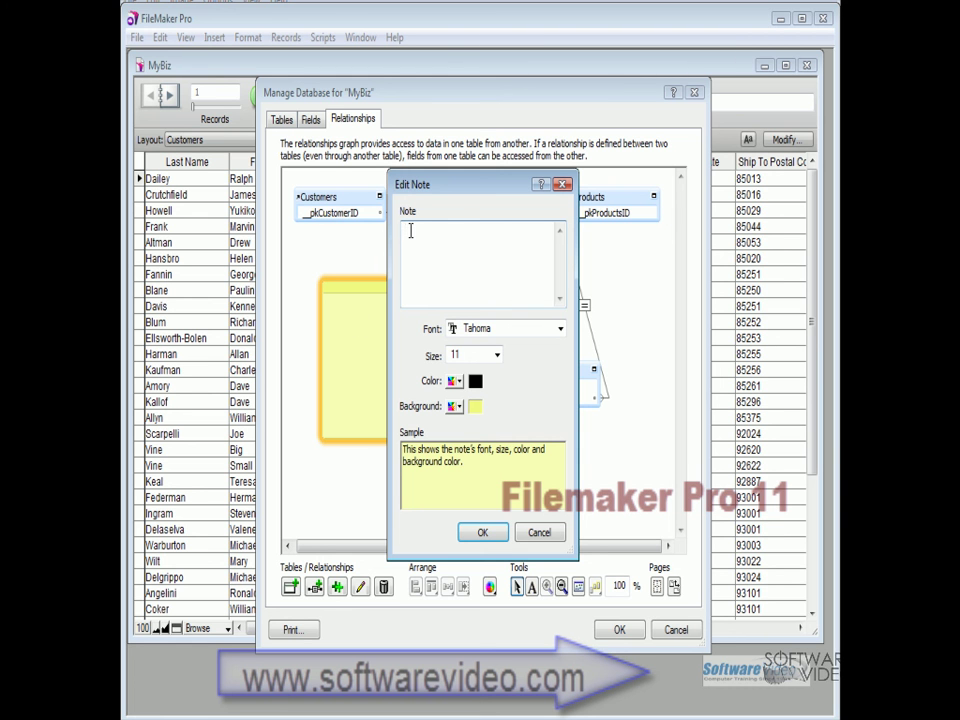
text(Hi don't forget the table)
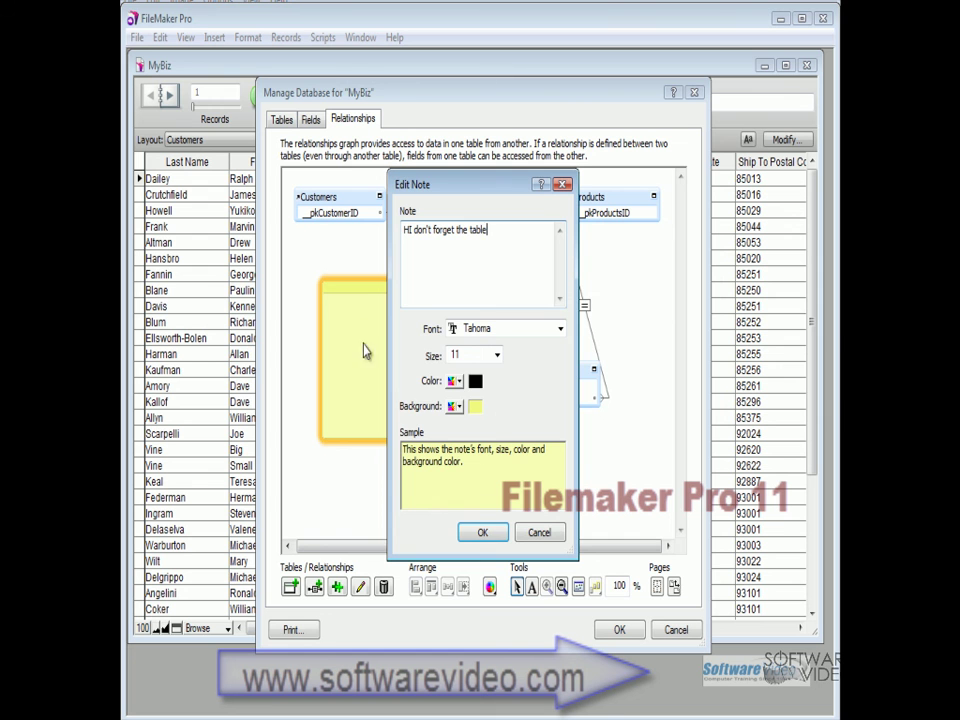
click(482, 533)
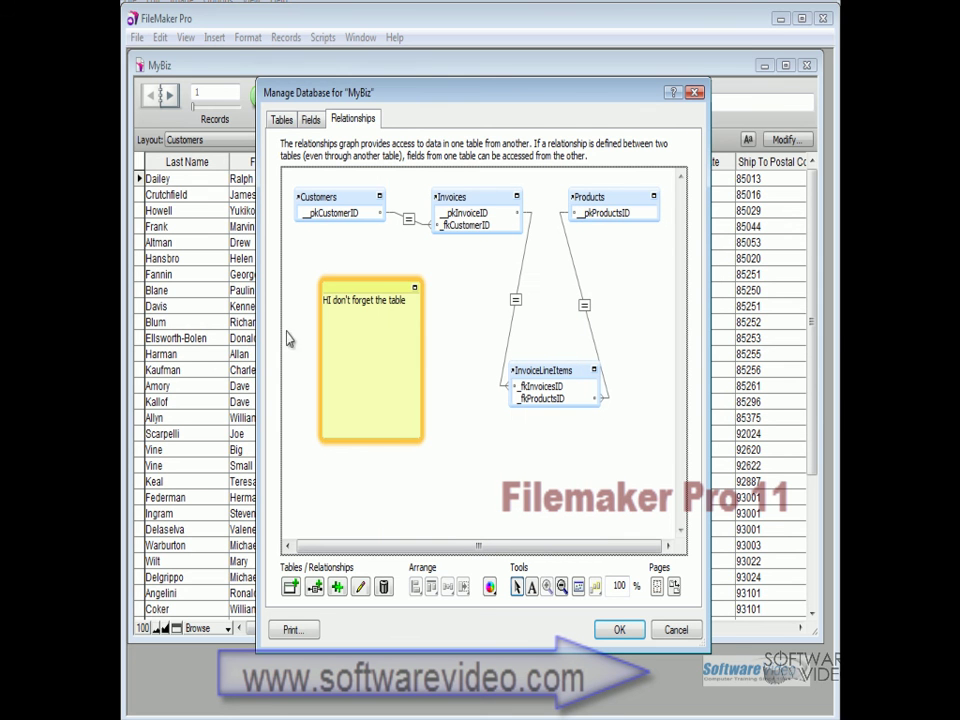
click(490, 270)
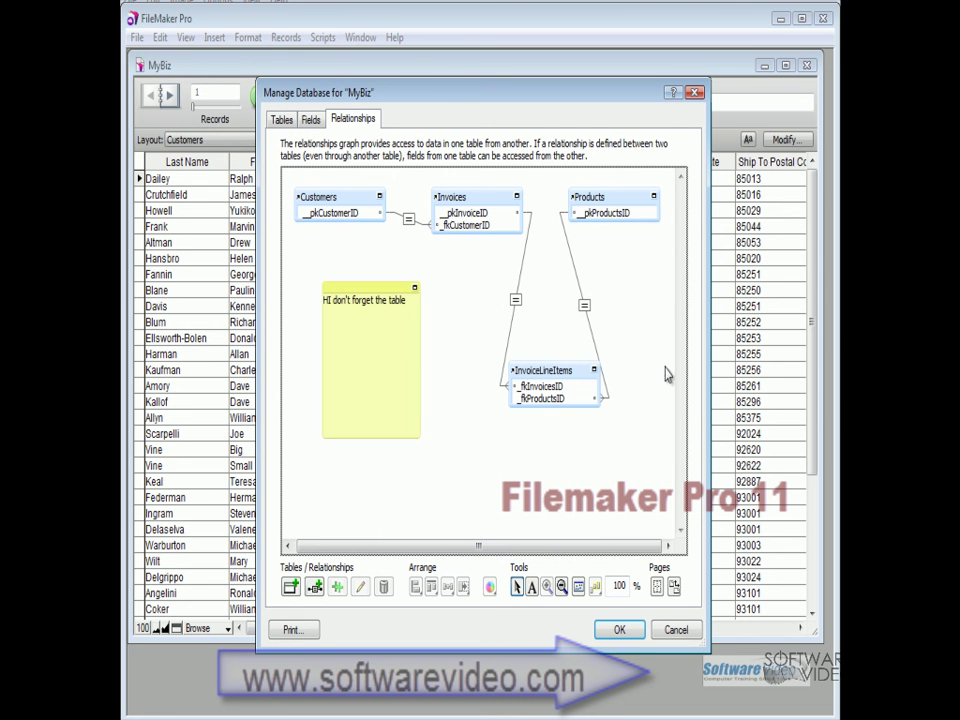
Delete the yellow note from the relationships graph.
click(413, 315)
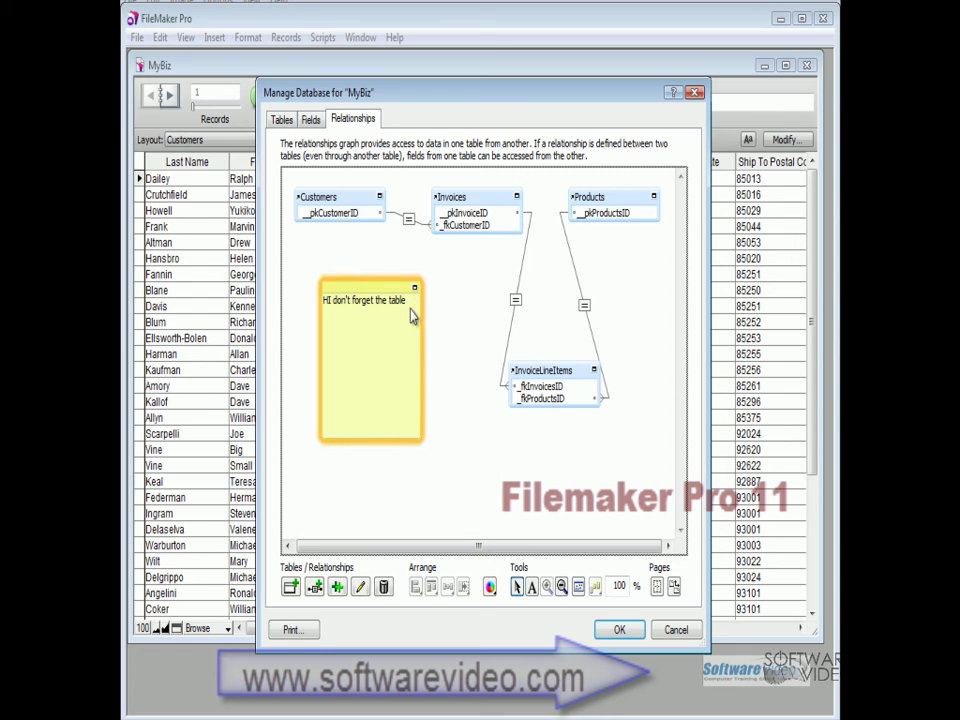
key(Delete)
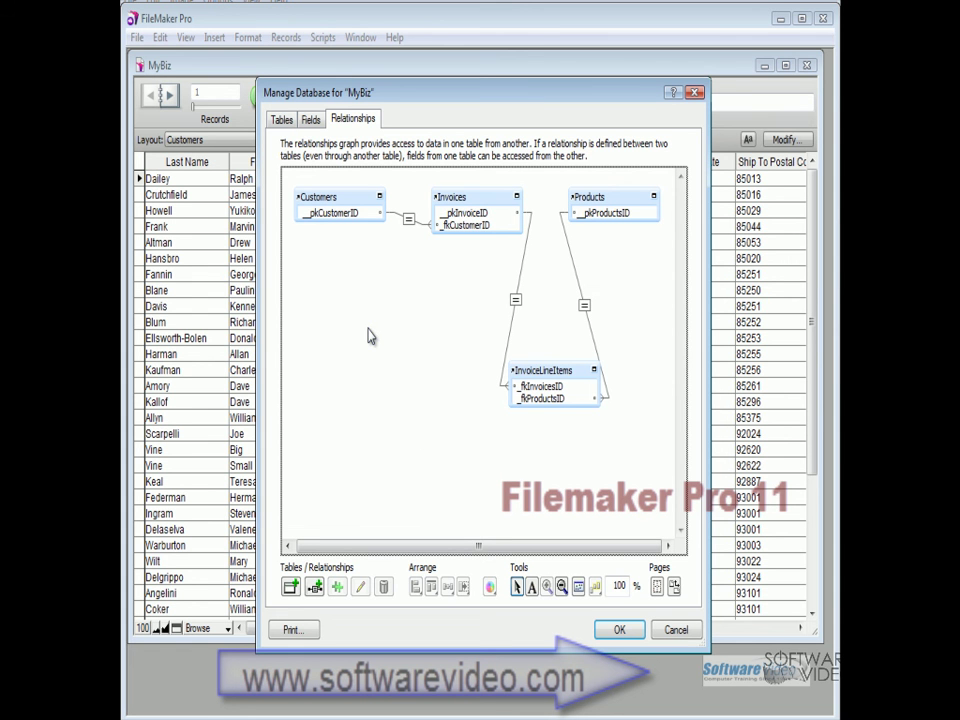